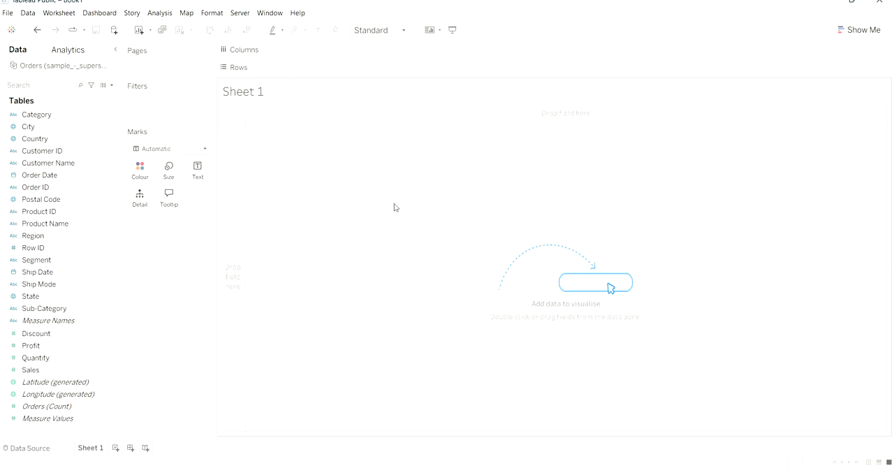
- Create a new calculated field and name it "Weekday or weekend"
left_click(112, 87)
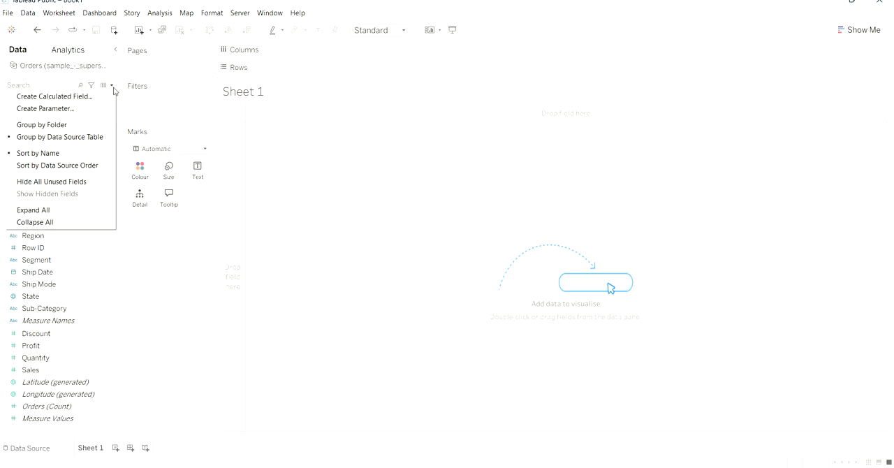
left_click(80, 99)
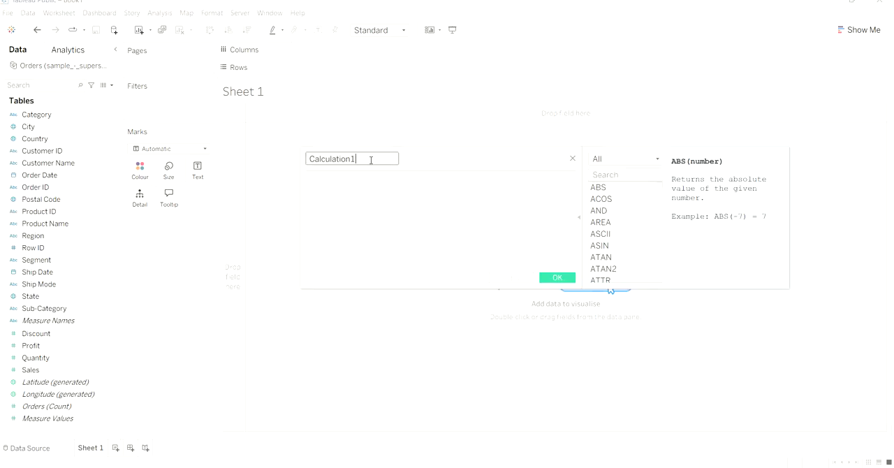
key("BackSpace")
type("W")
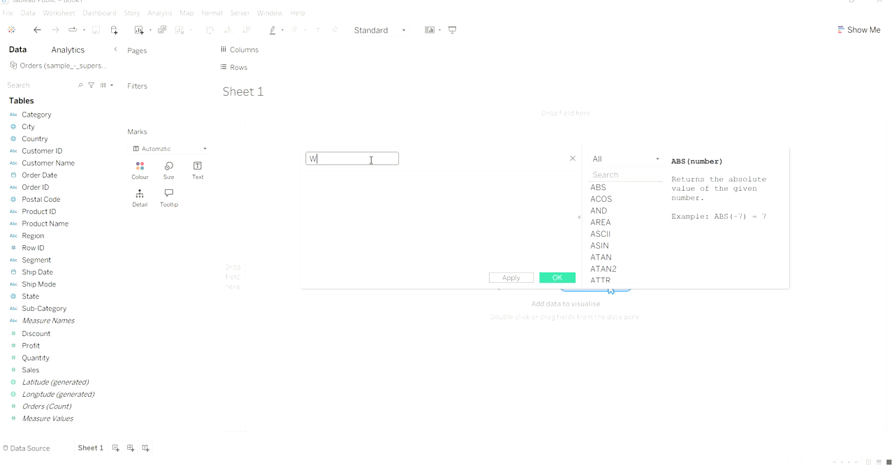
type("eekday or weekend")
- Start the calculated field's formula with the DATENAME function
left_click(383, 195)
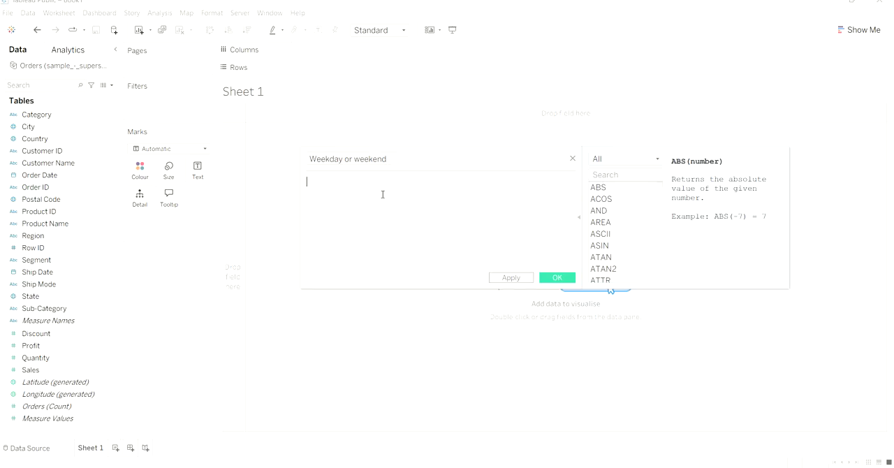
type("datename")
key("Return")
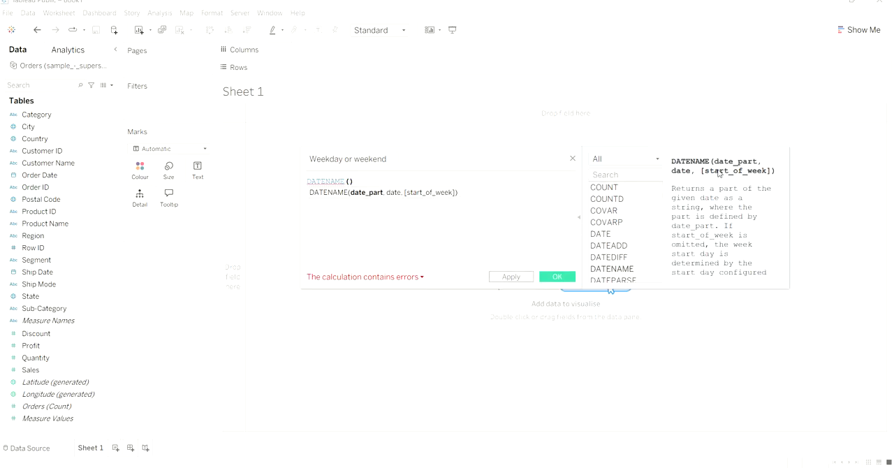
- Read the function reference's description and example for DATENAME, then return to its empty parentheses in the formula
left_click(579, 222)
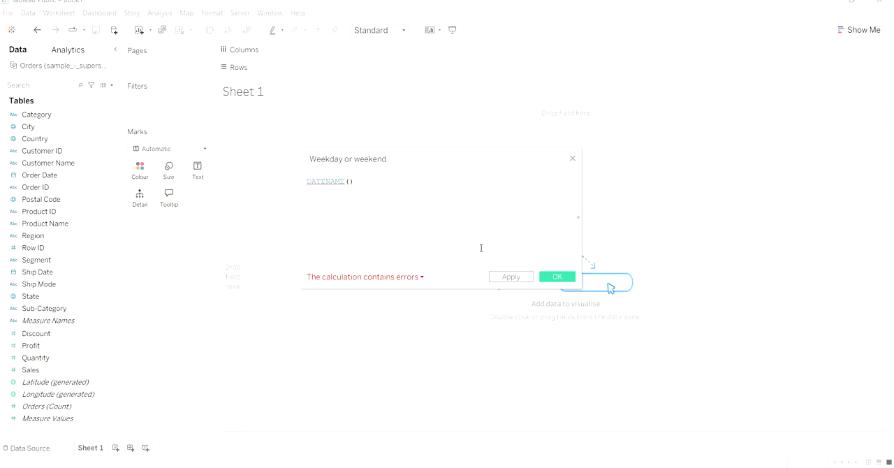
left_click(579, 220)
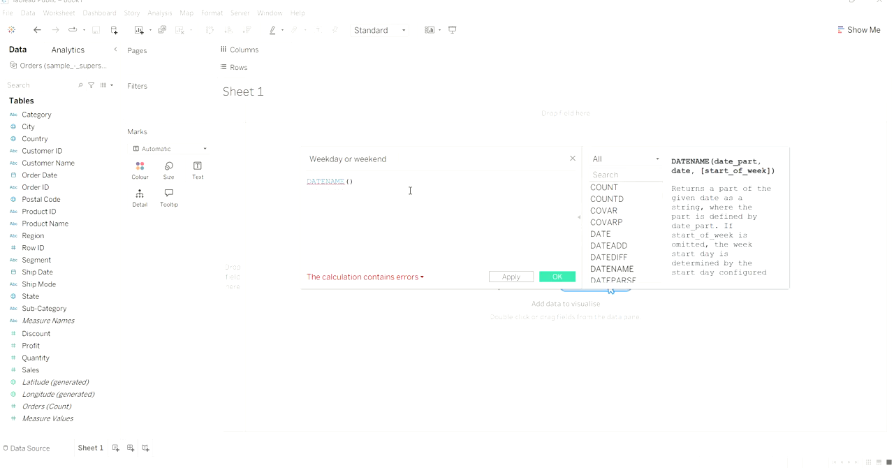
left_click(350, 182)
scroll(737, 241, "down", 2)
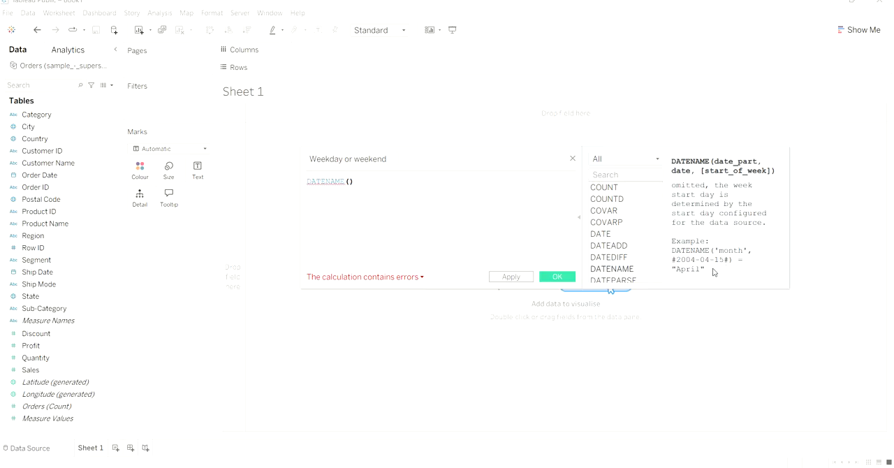
scroll(723, 272, "up", 3)
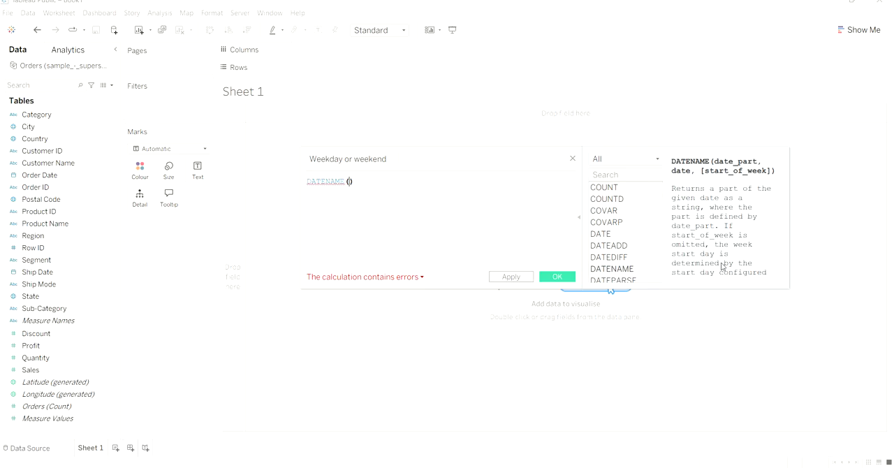
scroll(723, 269, "down", 2)
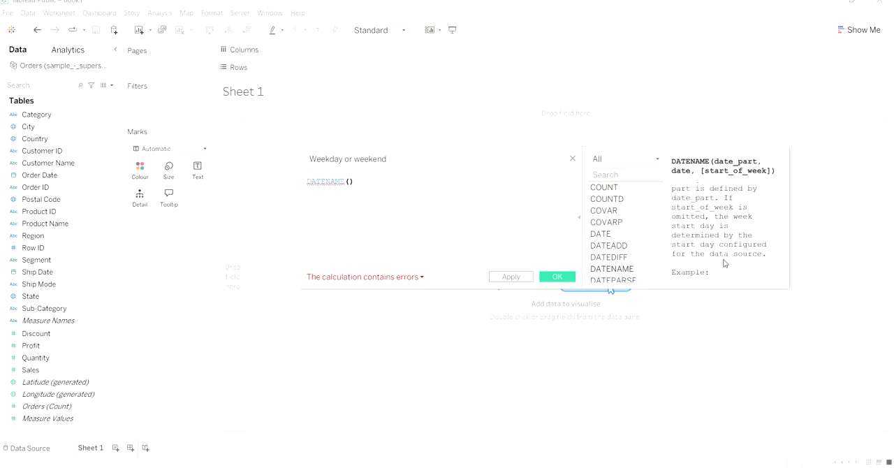
scroll(725, 264, "up", 1)
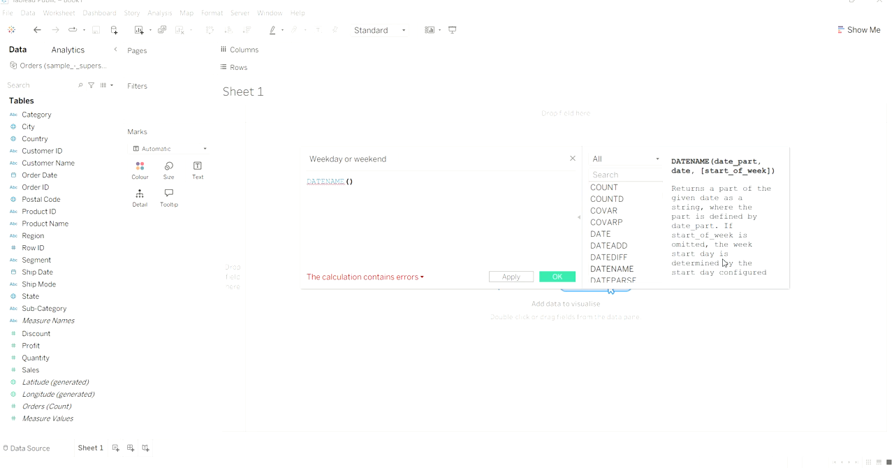
scroll(724, 264, "down", 1)
scroll(723, 255, "up", 1)
type("wEEK")
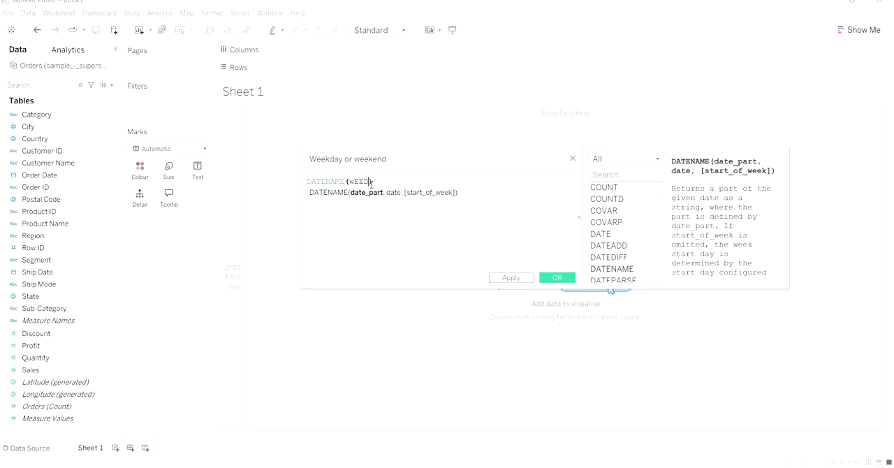
type("DAY")
key("BackSpace")
key("BackSpace")
key("BackSpace")
key("BackSpace")
key("BackSpace")
key("BackSpace")
key("BackSpace")
key("BackSpace")
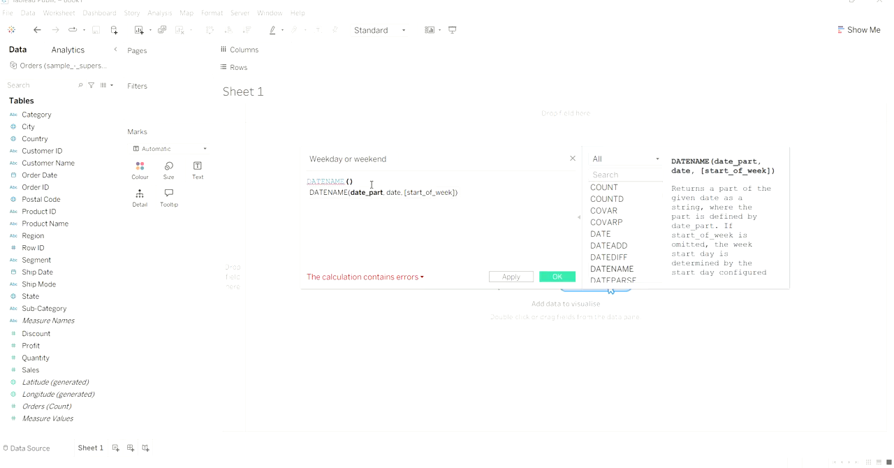
- Fill in the DATENAME arguments with the quoted date part 'WEEKDAY' and the Order ID field
type("'WEEKDAY")
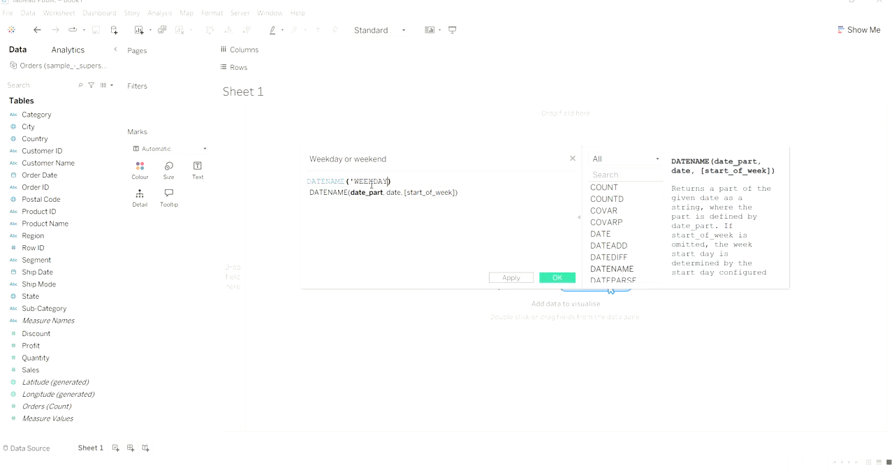
type("', ORD")
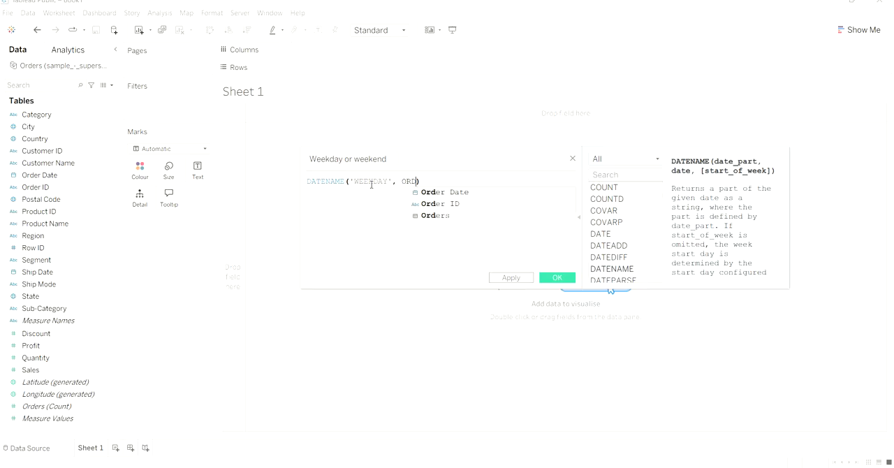
left_click(474, 203)
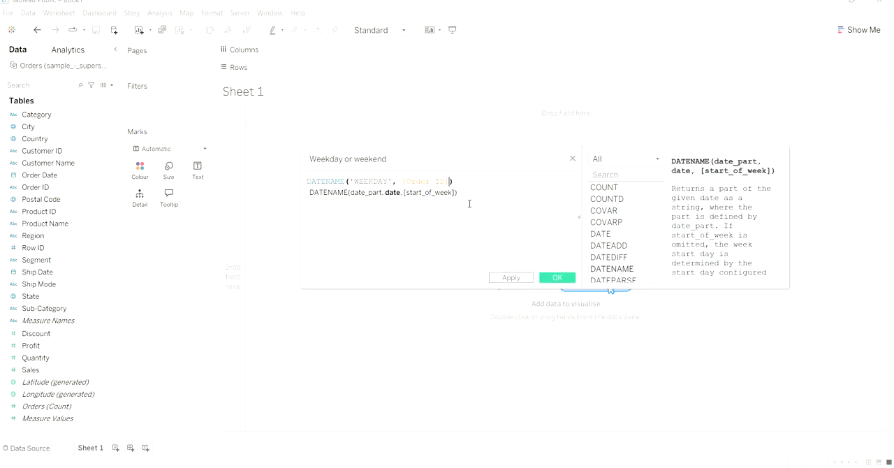
- Change the date part in the DATENAME formula to lowercase 'weekday' and check the calculation's error details
left_click(389, 182)
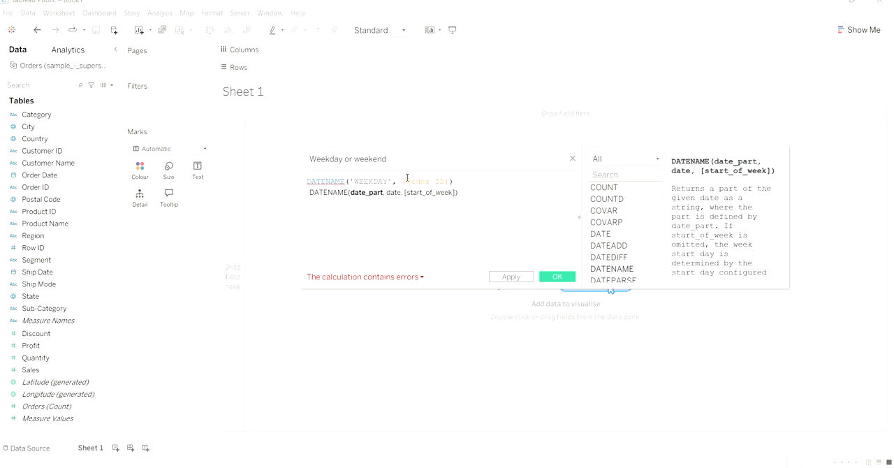
left_click(393, 182)
key("BackSpace")
key("BackSpace")
key("BackSpace")
key("BackSpace")
key("BackSpace")
key("BackSpace")
key("BackSpace")
type("weekday")
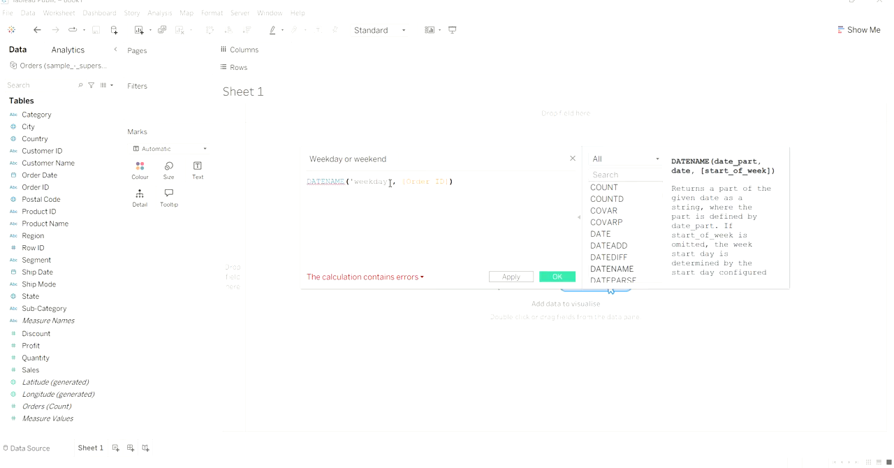
left_click(390, 182)
left_click(372, 278)
- Replace the Order ID argument with the Order Date field in the DATENAME formula and save the calculated field
left_click(448, 183)
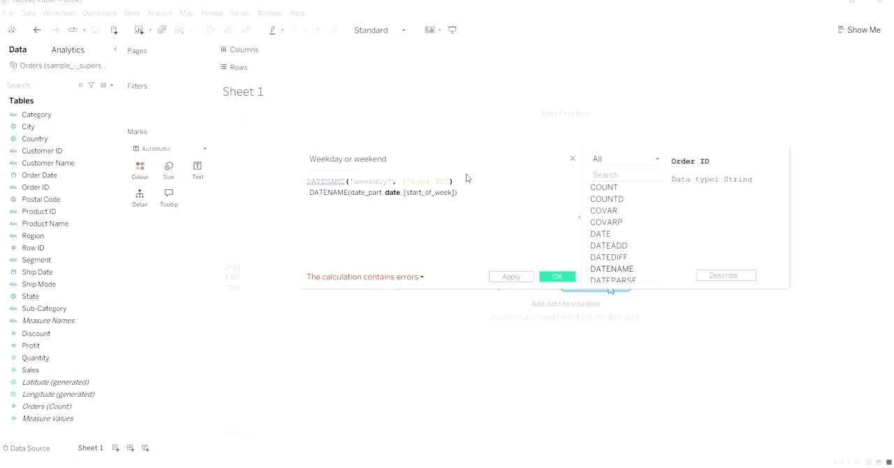
key("BackSpace")
key("BackSpace")
key("BackSpace")
key("BackSpace")
key("BackSpace")
key("BackSpace")
key("BackSpace")
key("BackSpace")
key("BackSpace")
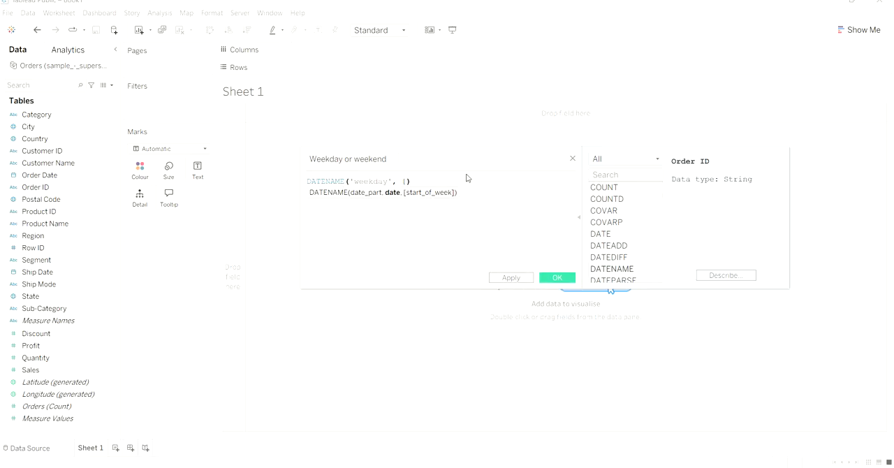
type("od")
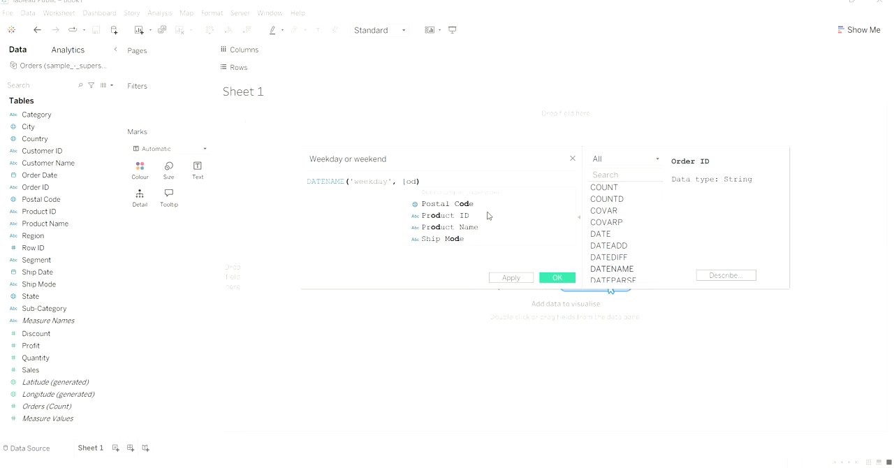
key("BackSpace")
type("rd")
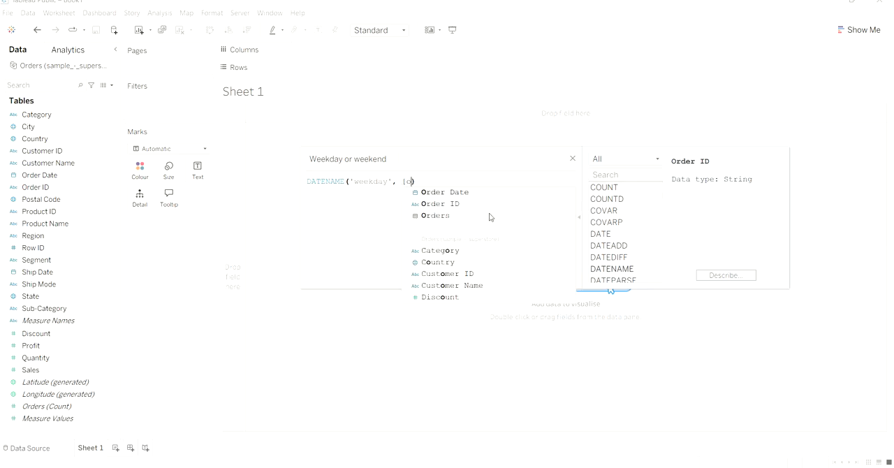
left_click(429, 193)
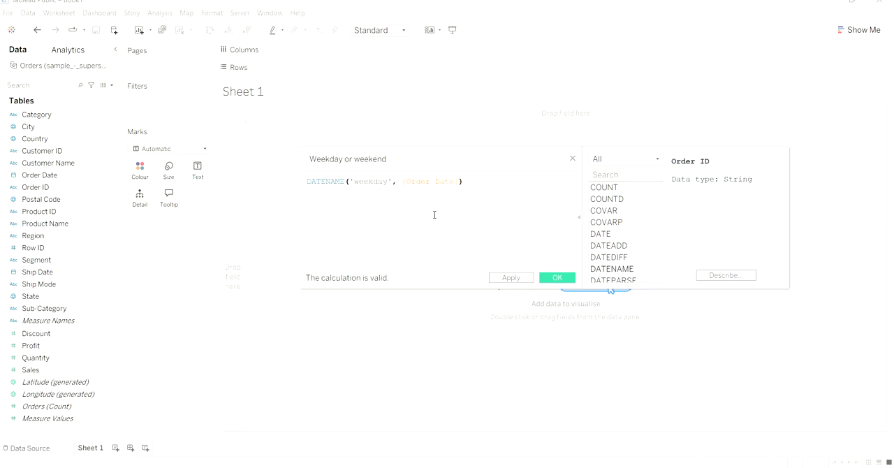
left_click(523, 280)
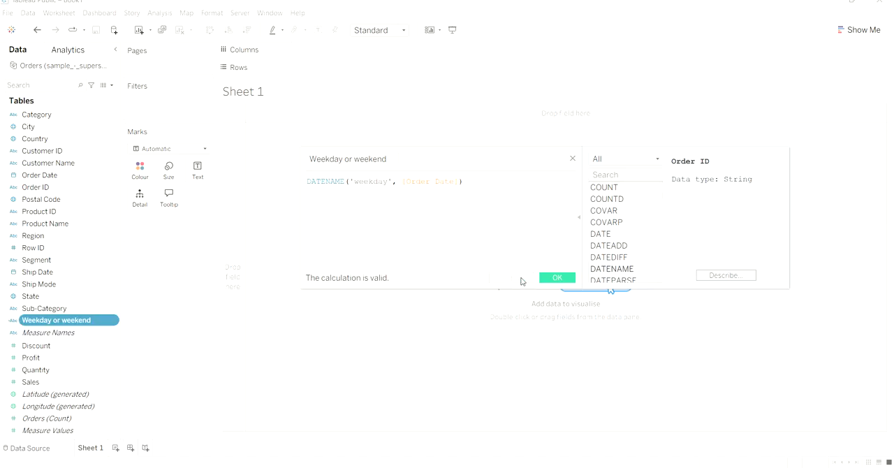
left_click(570, 281)
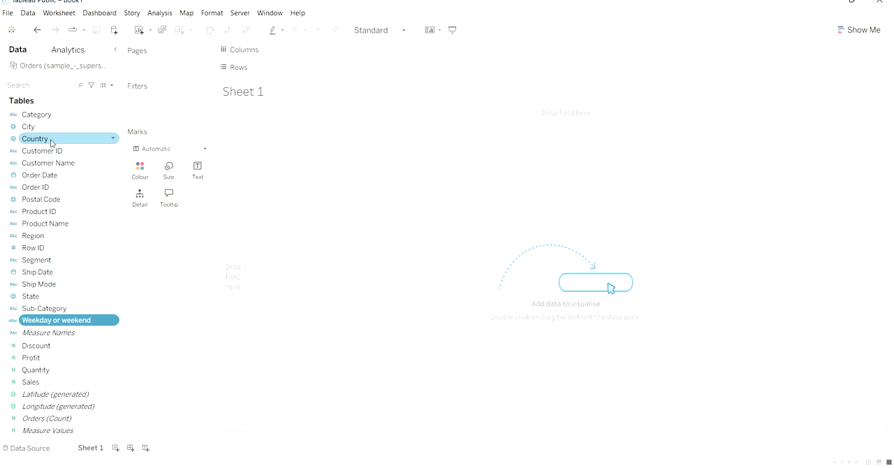
- Add Order Date to the rows and set its custom date detail to Month / Day / Year as a date part
left_click_drag(60, 186, 242, 190)
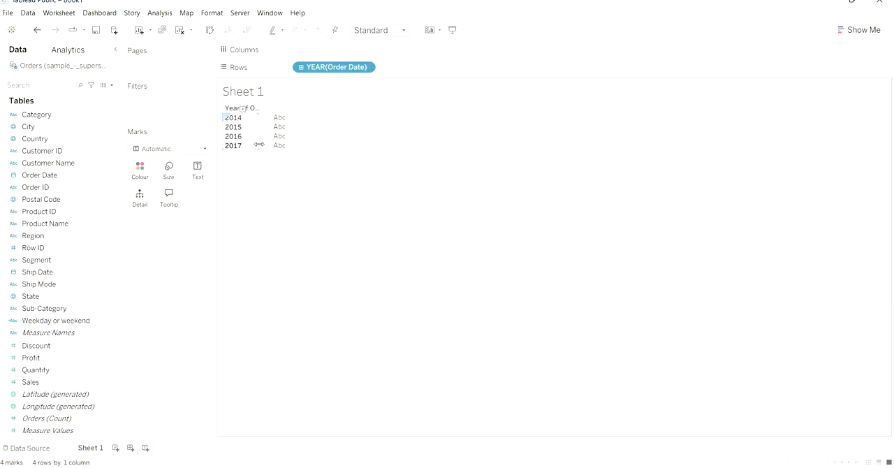
left_click(369, 68)
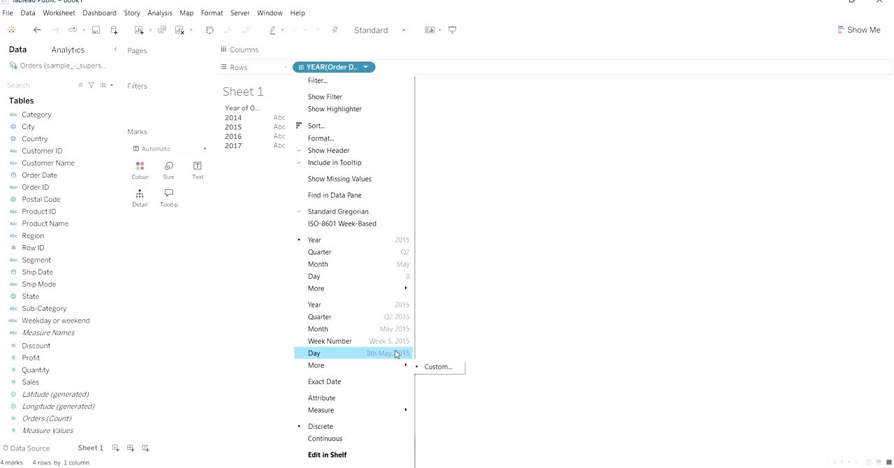
mouse_move(375, 288)
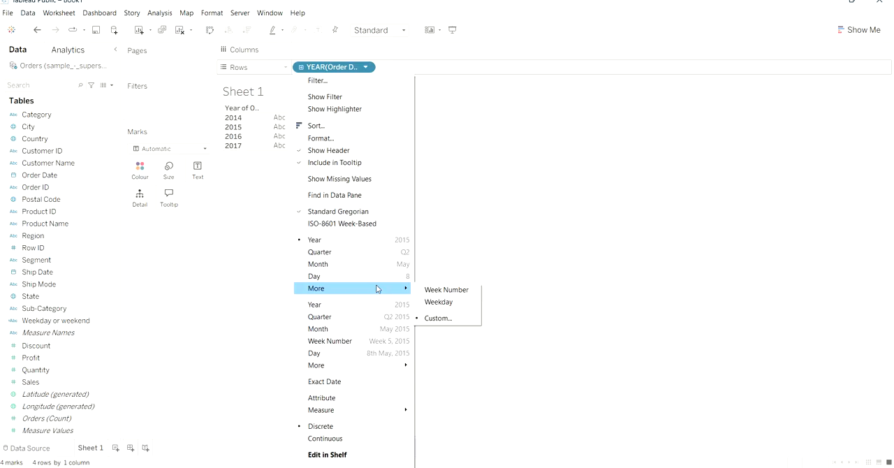
left_click(438, 318)
left_click(506, 222)
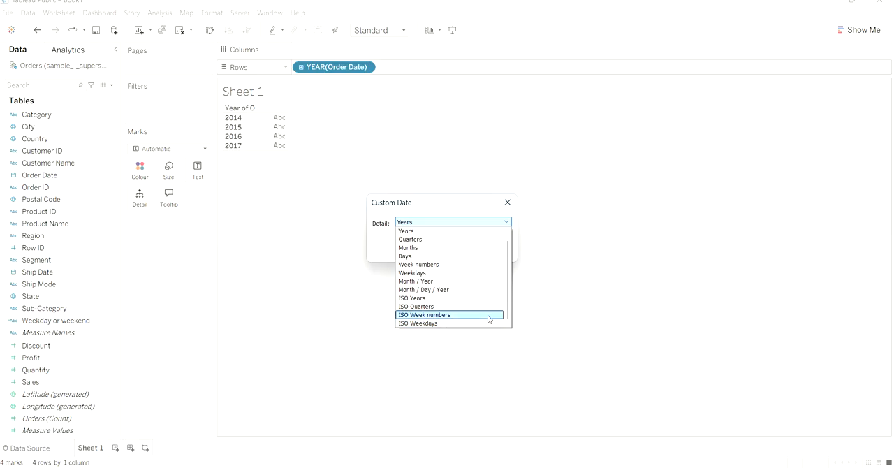
scroll(489, 319, "up", 1)
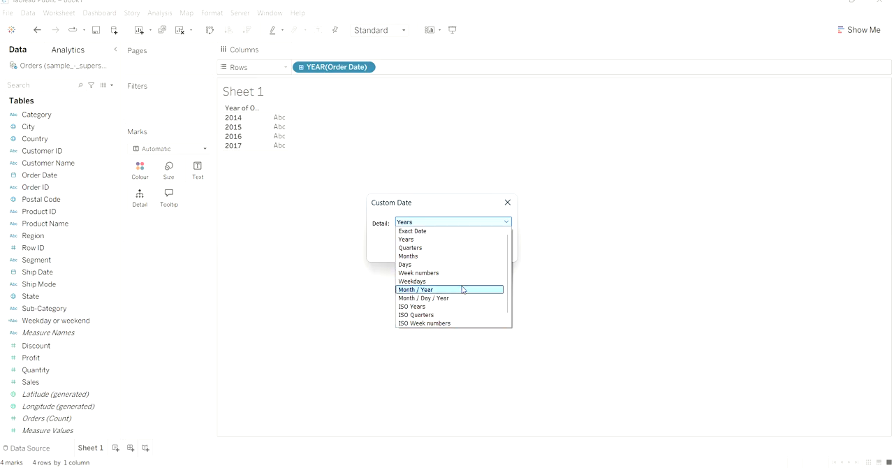
left_click(461, 299)
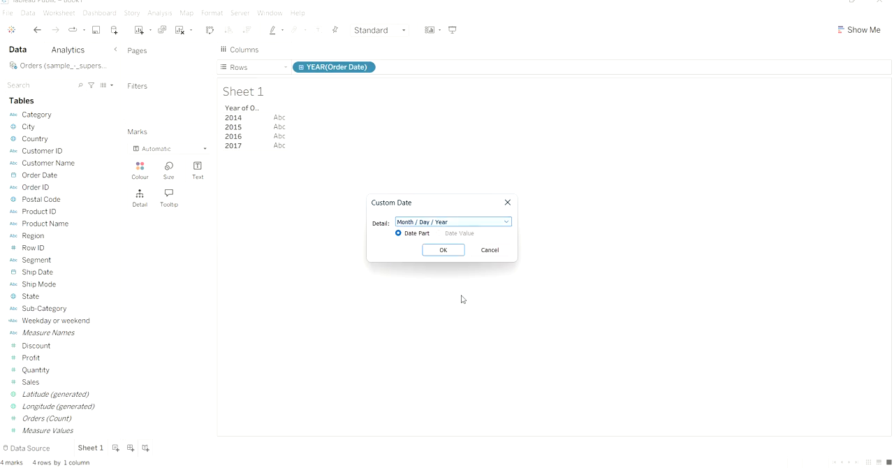
left_click(419, 222)
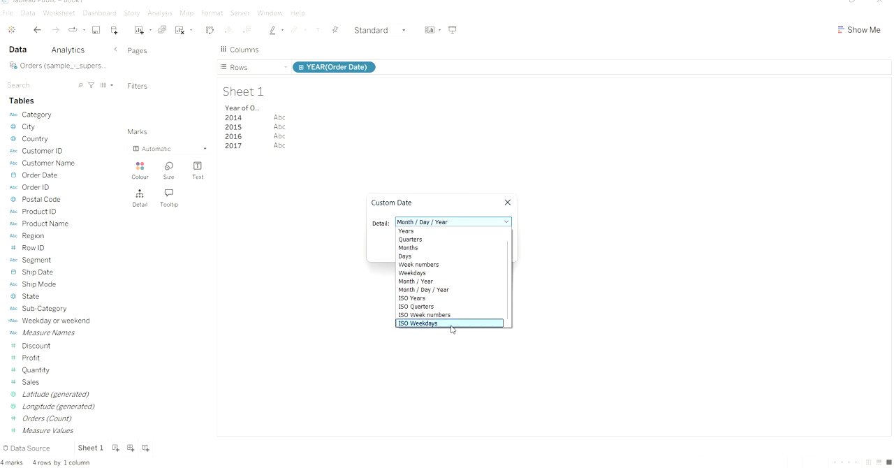
left_click(450, 290)
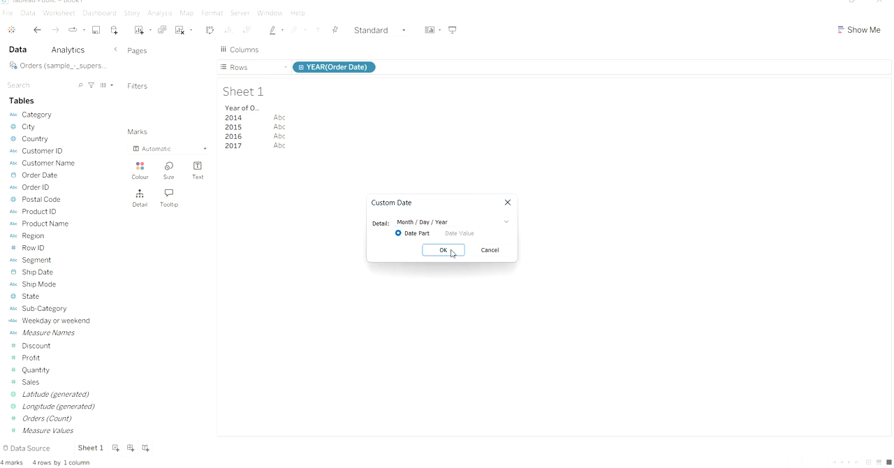
left_click(450, 251)
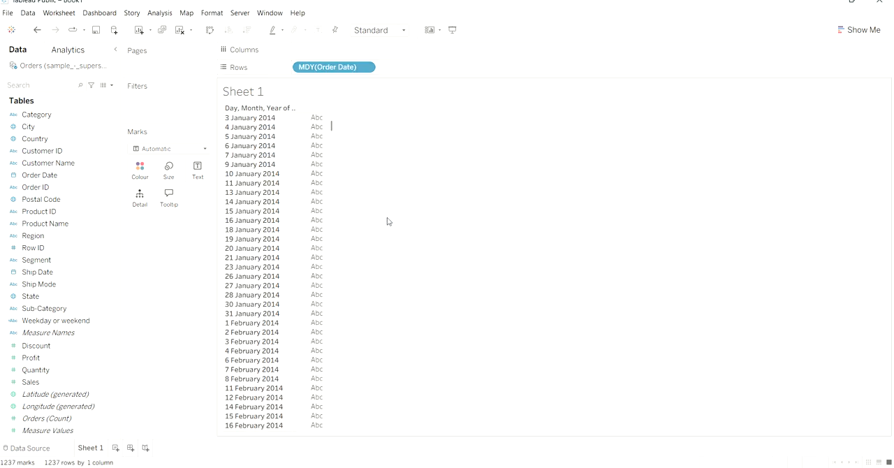
- Change the custom date detail of Order Date on the rows to Exact Date
left_click(368, 69)
mouse_move(371, 289)
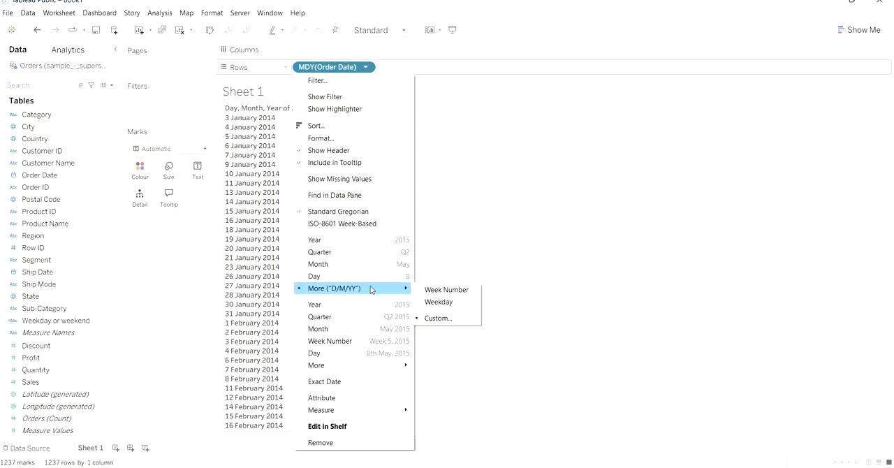
left_click(437, 316)
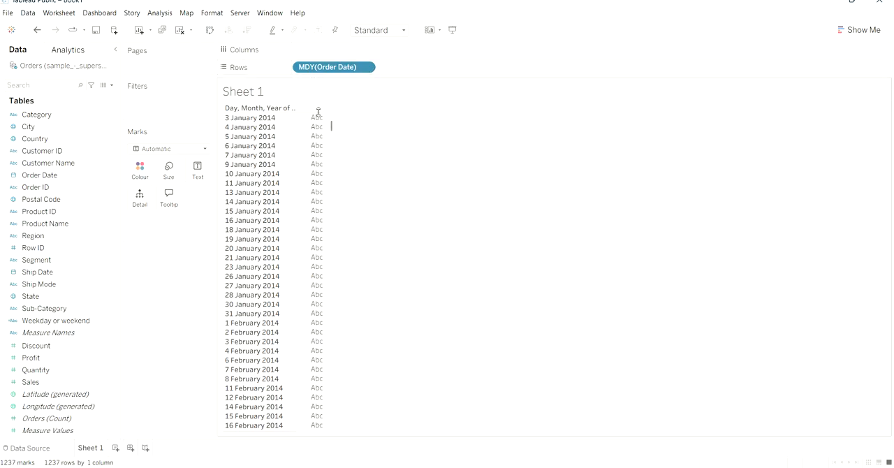
left_click(365, 68)
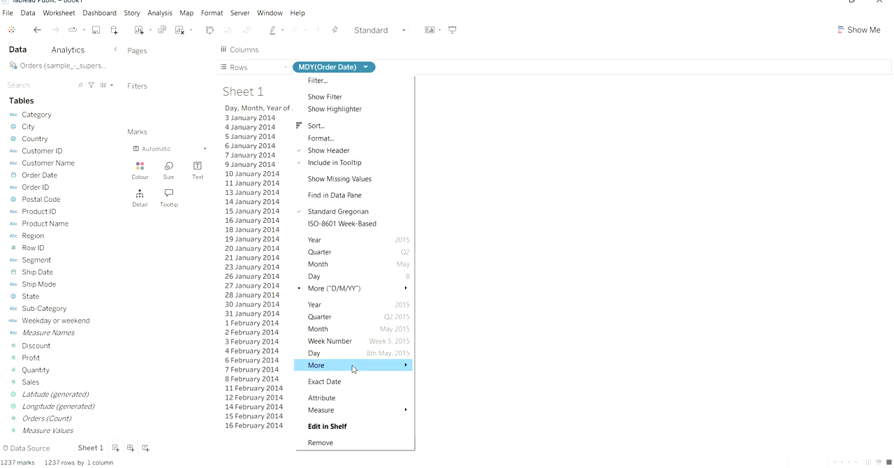
mouse_move(353, 369)
left_click(423, 367)
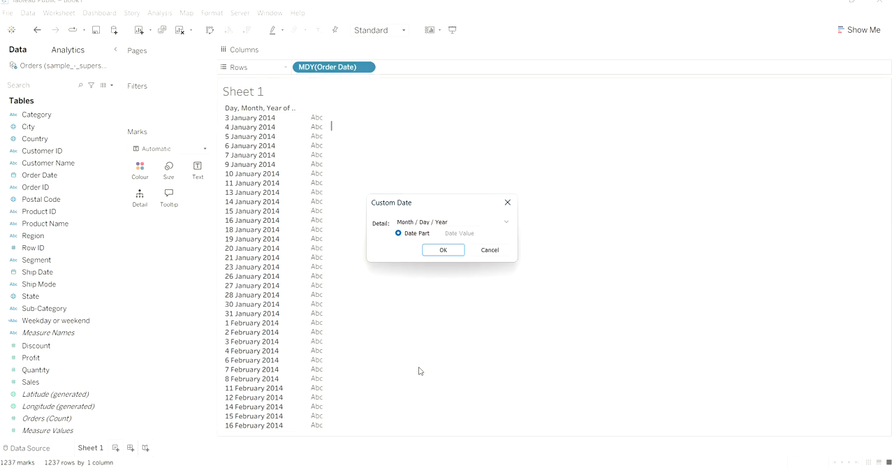
left_click(506, 223)
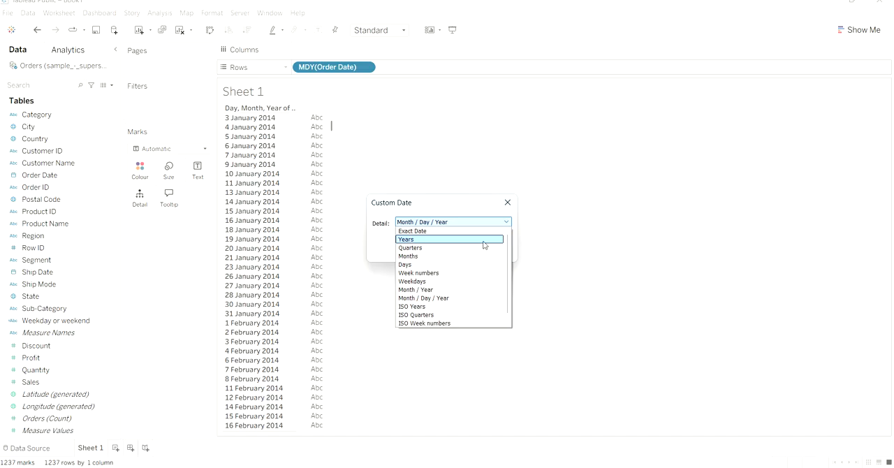
left_click(465, 231)
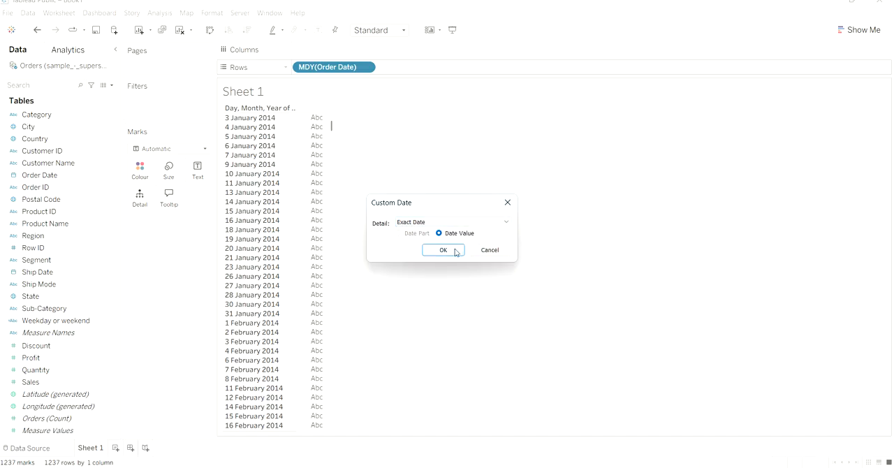
left_click(455, 252)
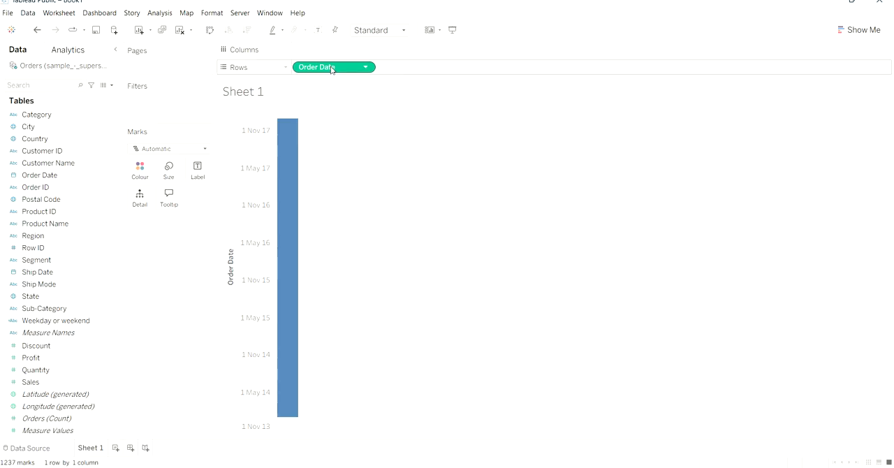
left_click_drag(331, 68, 197, 168)
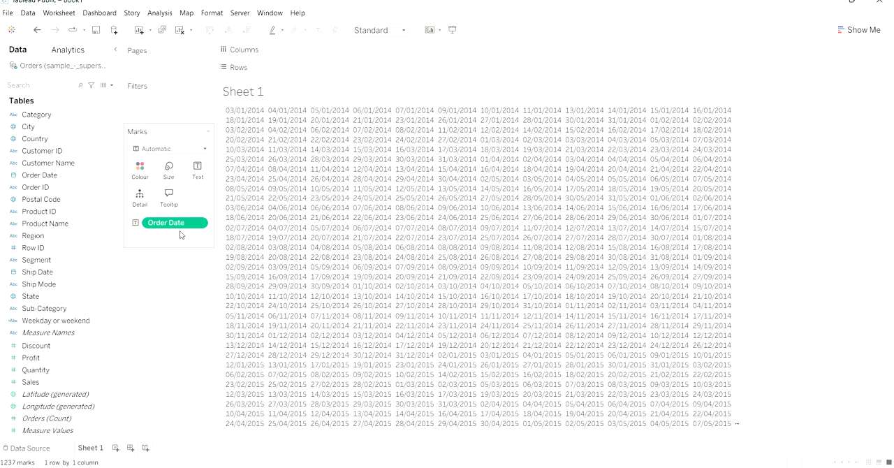
left_click_drag(189, 229, 142, 199)
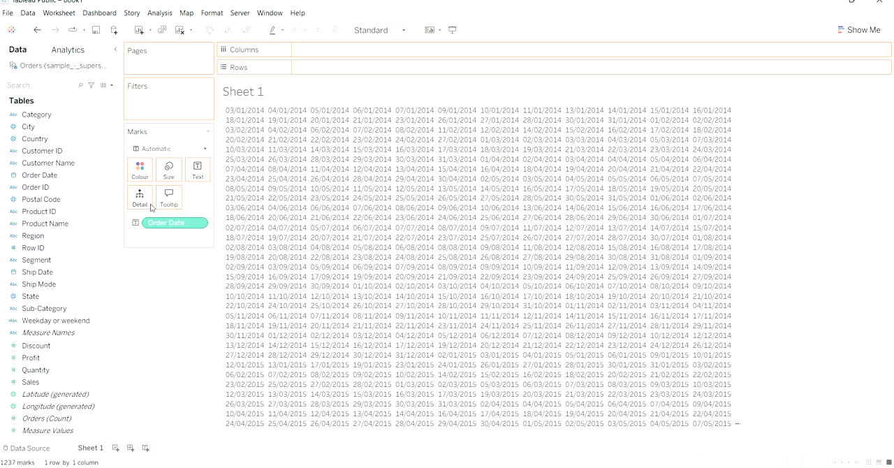
left_click_drag(177, 226, 335, 71)
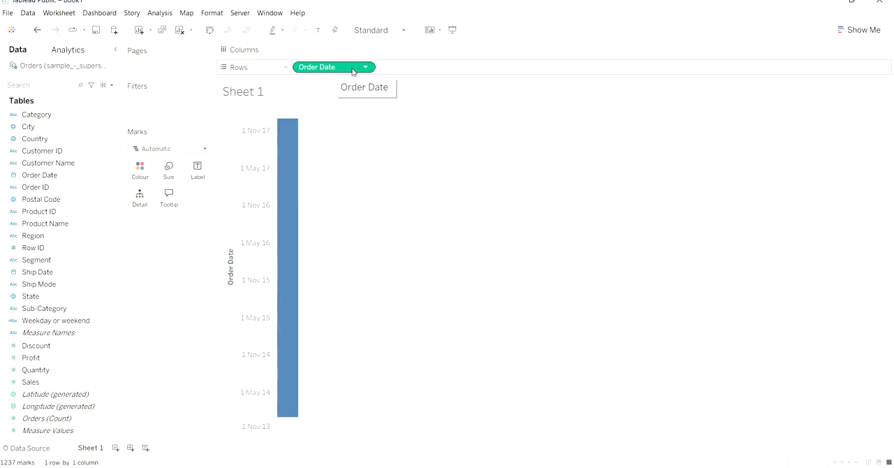
- Convert the exact Order Date on the rows from continuous to discrete
left_click(365, 67)
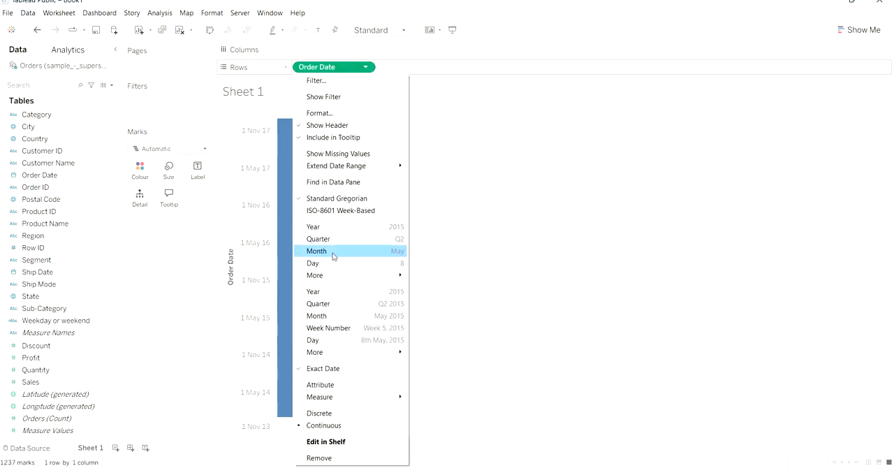
left_click(342, 414)
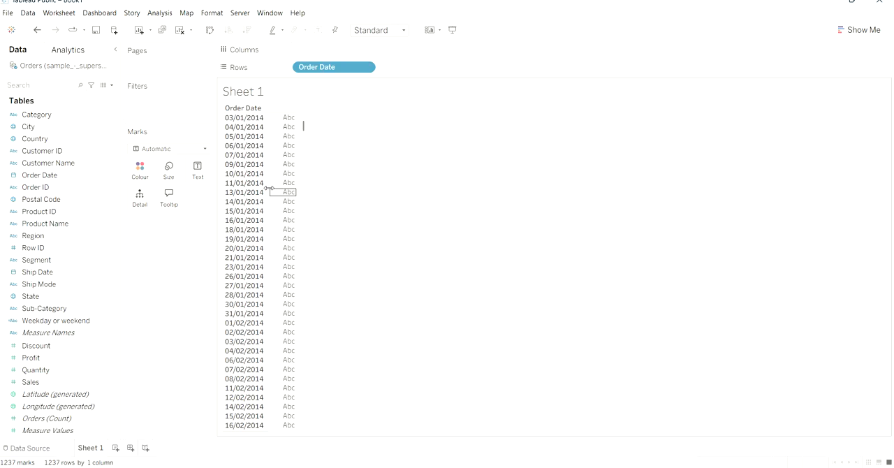
left_click(366, 67)
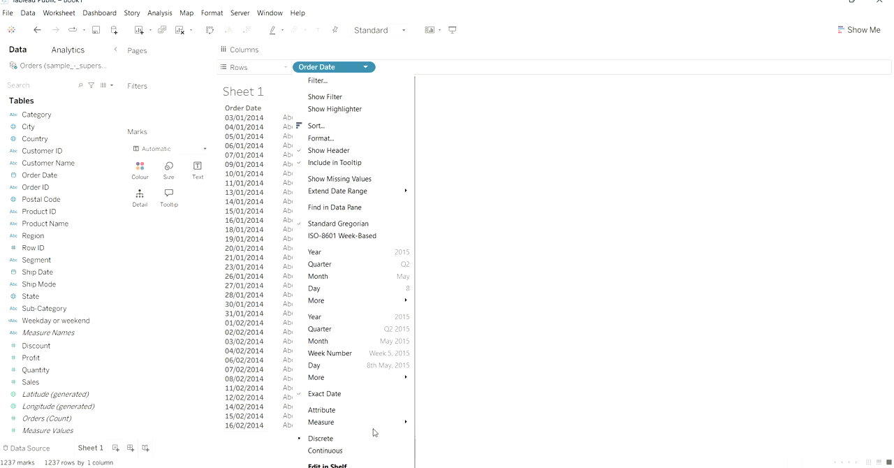
left_click(461, 336)
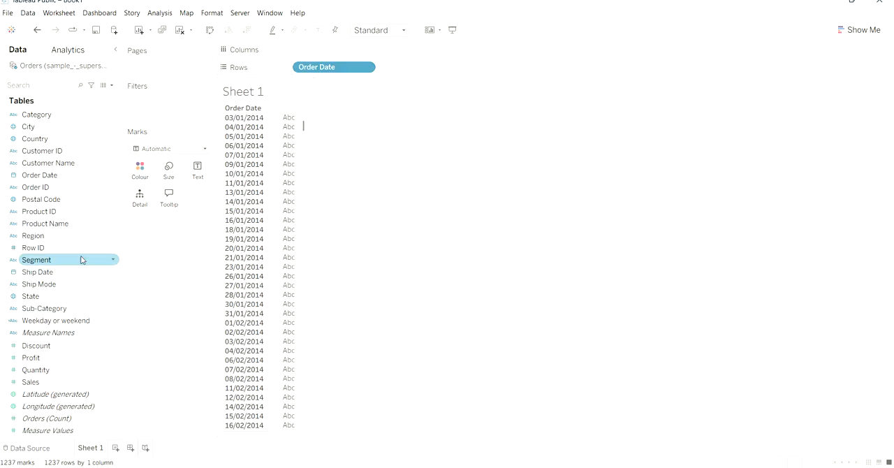
- Show the Weekday or weekend field as text beside each order date and widen the column to fit the day names
left_click_drag(62, 323, 292, 259)
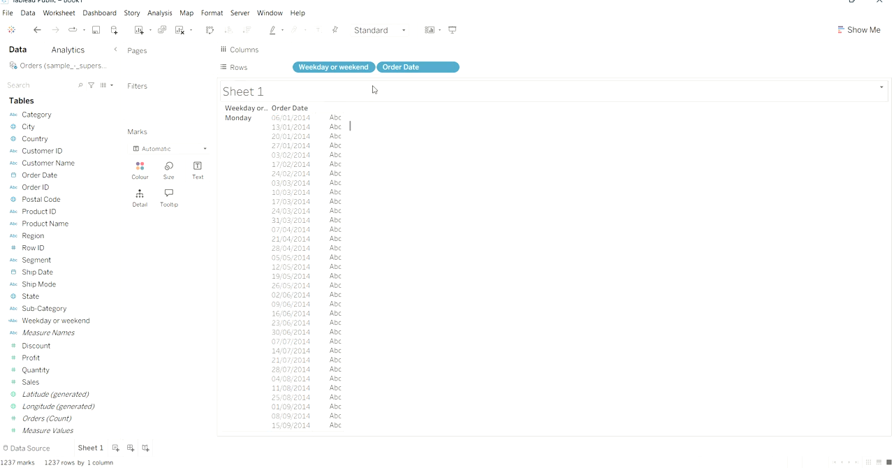
left_click_drag(350, 69, 207, 167)
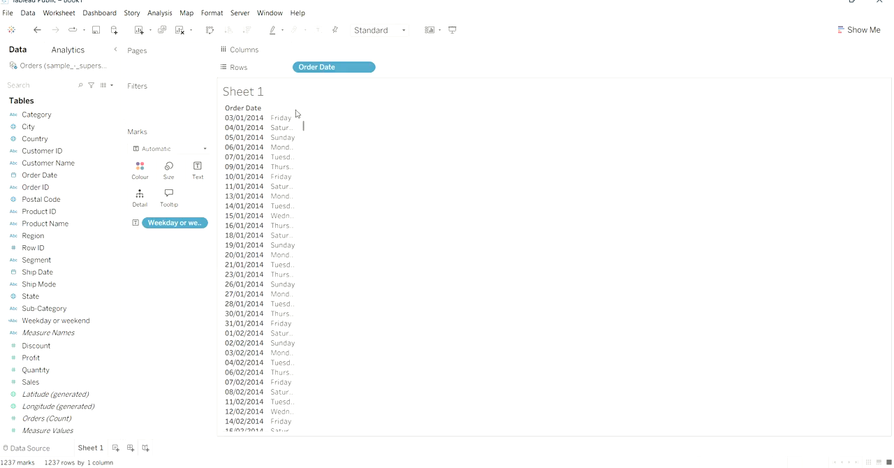
mouse_move(298, 118)
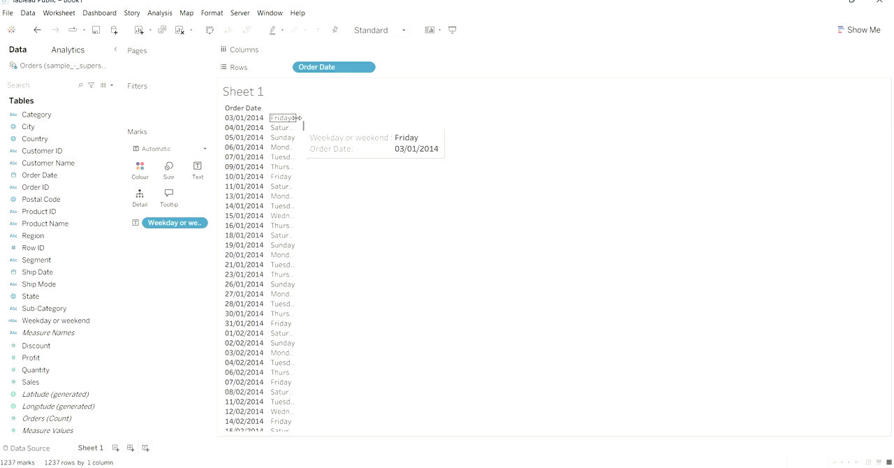
left_click_drag(298, 119, 314, 124)
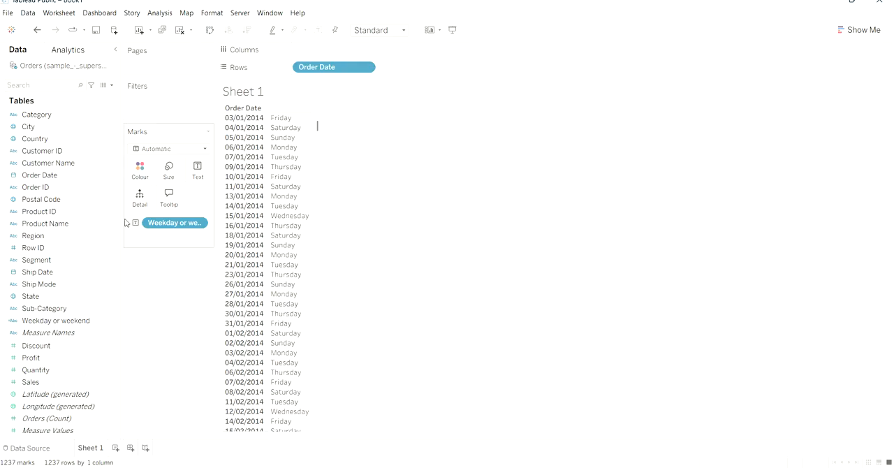
left_click(111, 85)
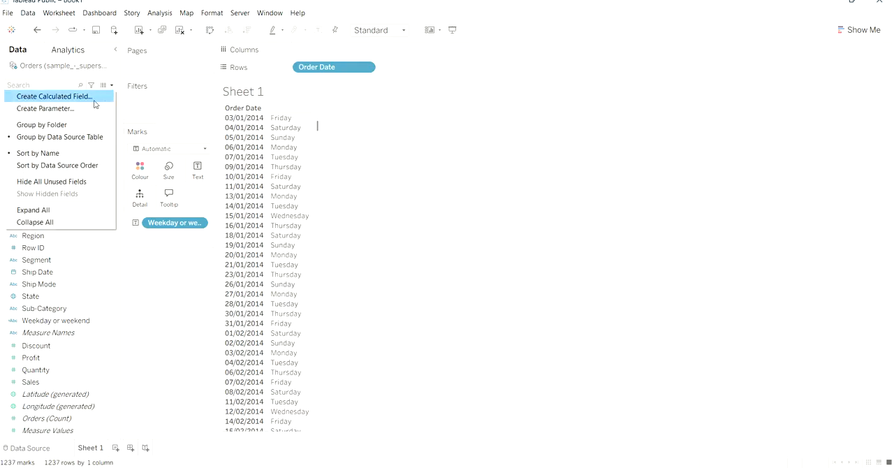
left_click(94, 99)
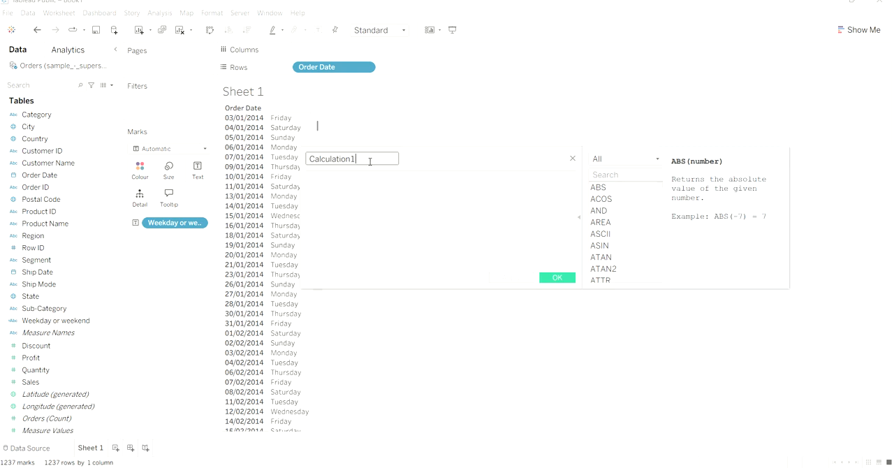
double_click(371, 159)
key("BackSpace")
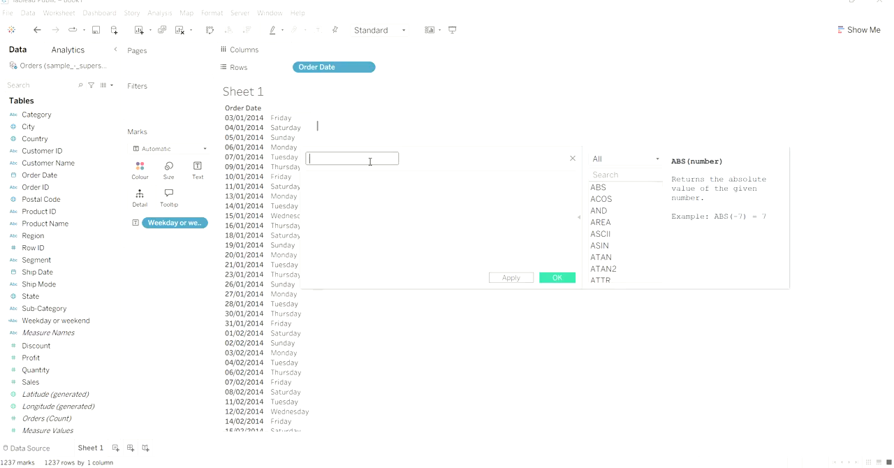
type("weekday orweekend")
left_click(350, 159)
left_click(573, 160)
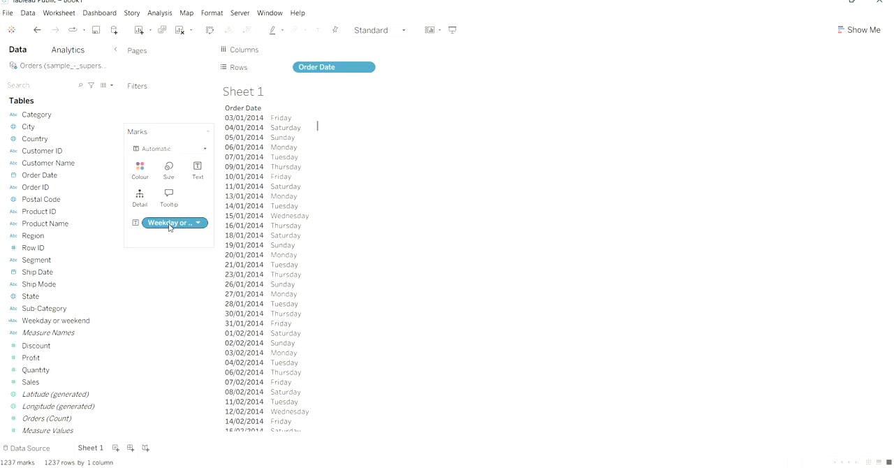
- Rename the Weekday or weekend calculated field to "Day of the week"
right_click(82, 326)
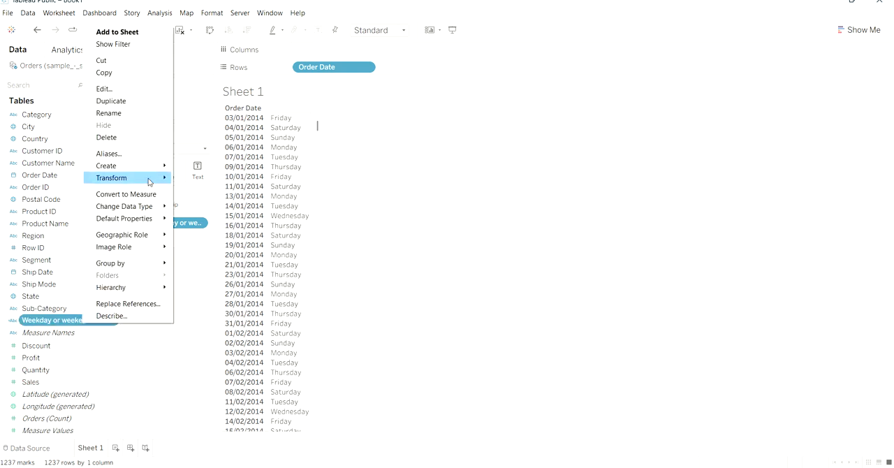
left_click(155, 111)
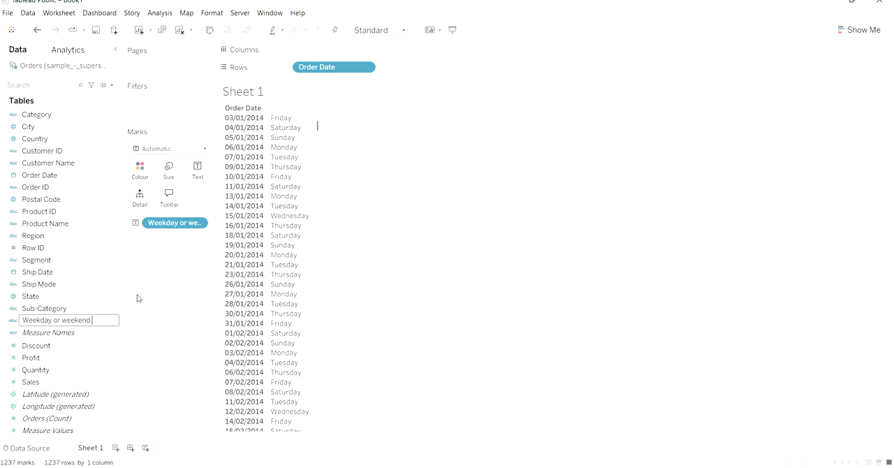
key("ctrl+a")
key("BackSpace")
type("Day")
type(" of e we")
type(" the ")
type("we")
type("ek")
key("Return")
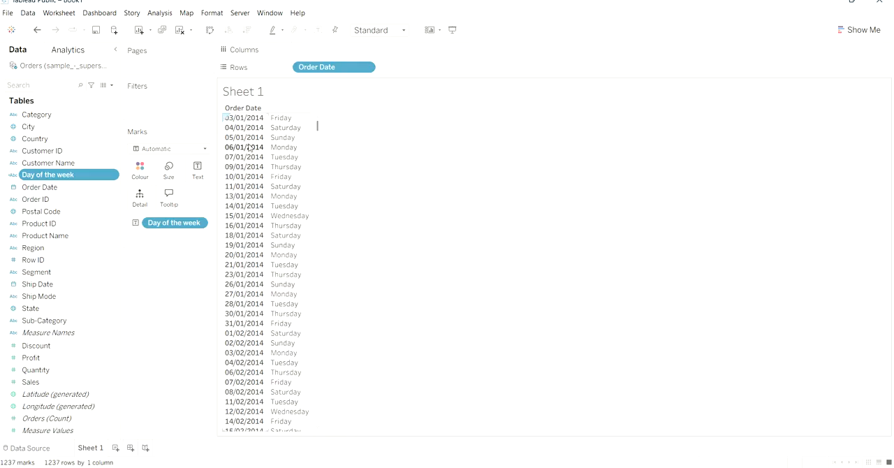
- Create a new calculated field named "weekday or weekend"
left_click(112, 85)
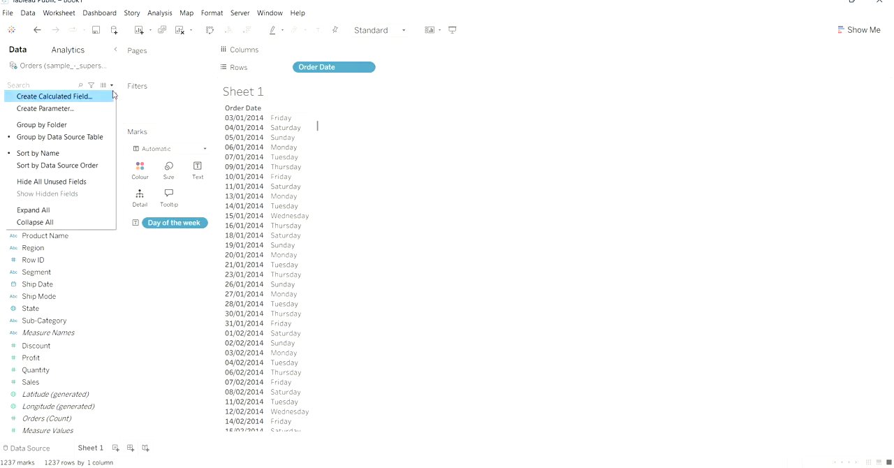
left_click(101, 94)
double_click(355, 160)
key("BackSpace")
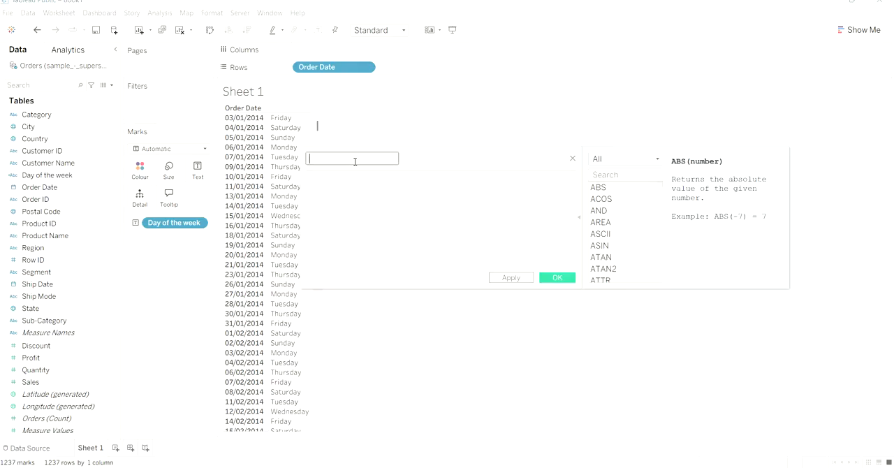
type("weekday or weekend")
- Begin the weekday or weekend formula with "if" followed by the DATENAME function
left_click(357, 189)
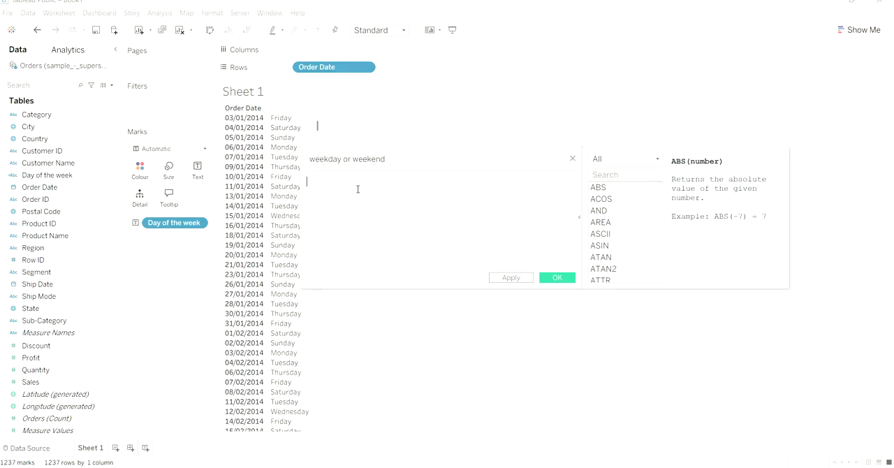
type("if")
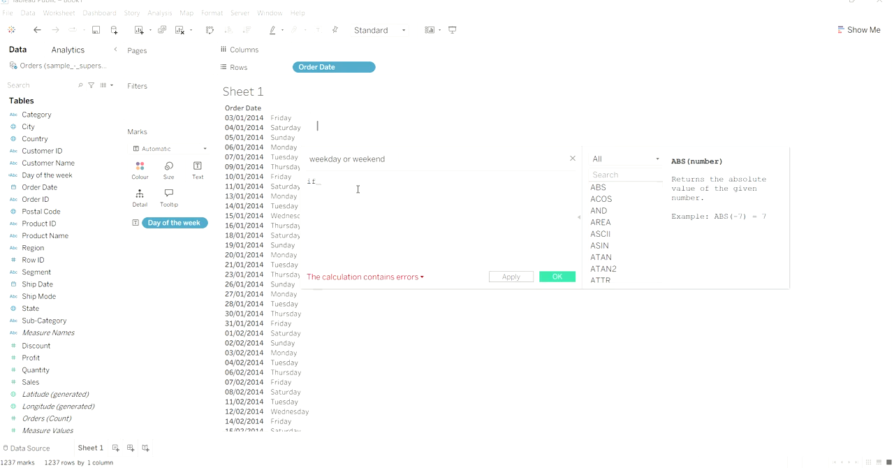
type(" wee")
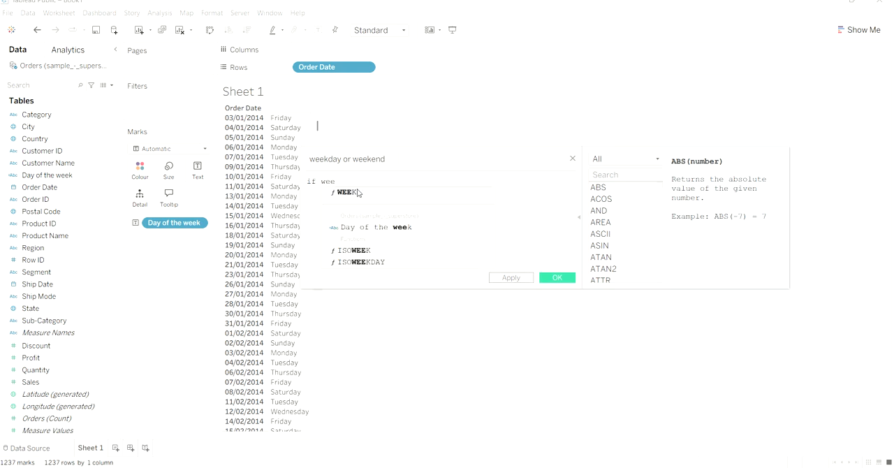
key("BackSpace")
key("BackSpace")
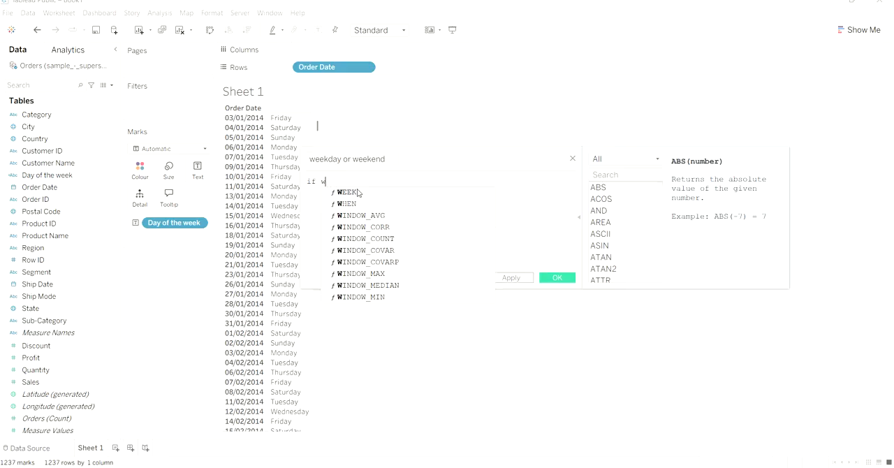
key("BackSpace")
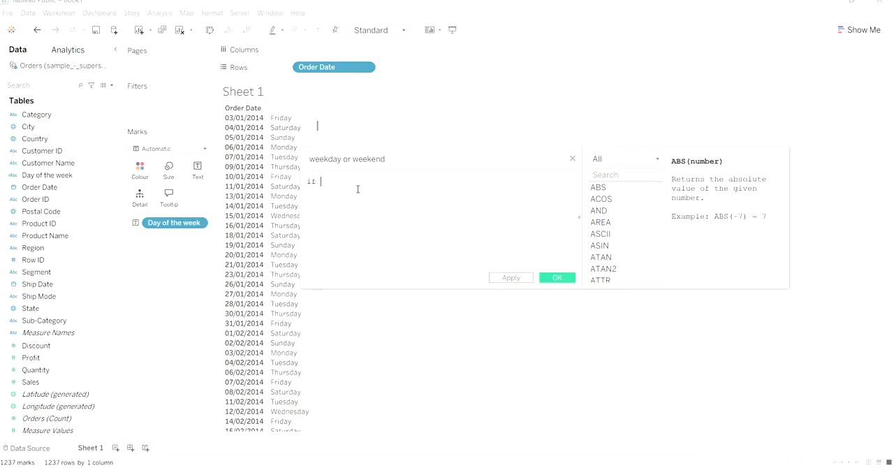
type("da")
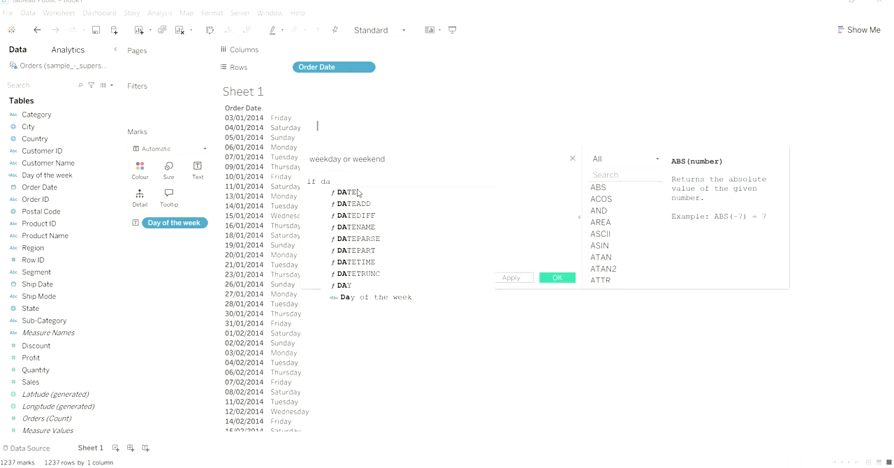
type("y")
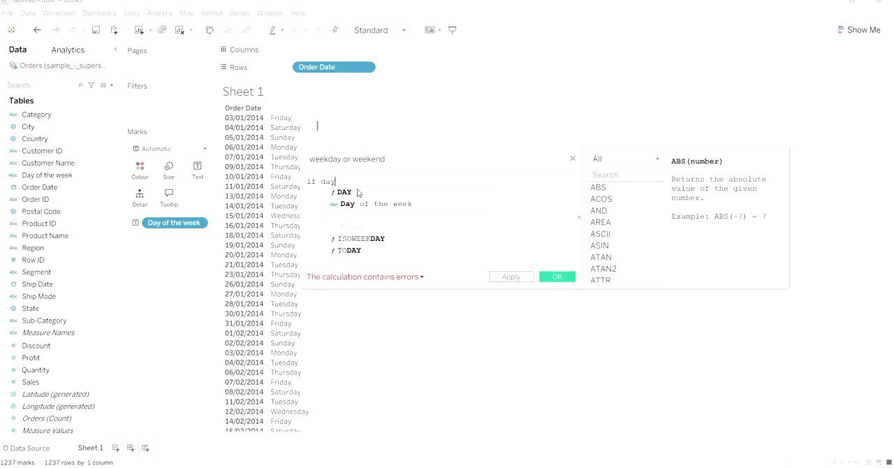
key("BackSpace")
type("tname")
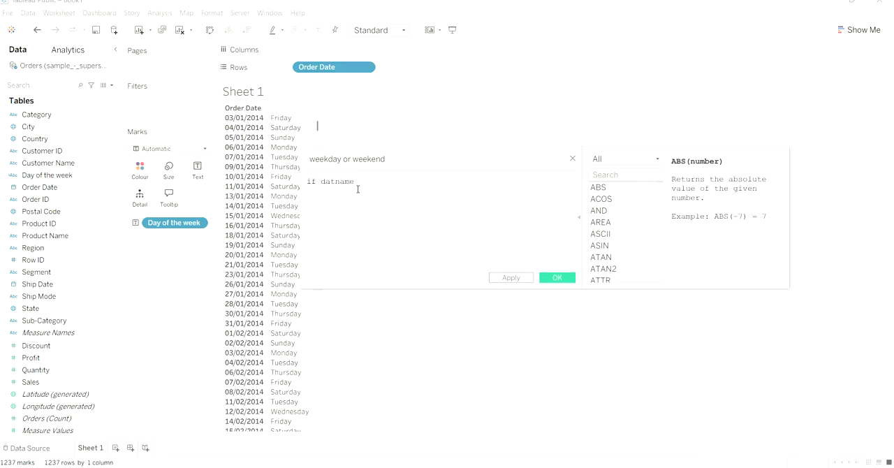
key("BackSpace")
key("BackSpace")
key("BackSpace")
key("BackSpace")
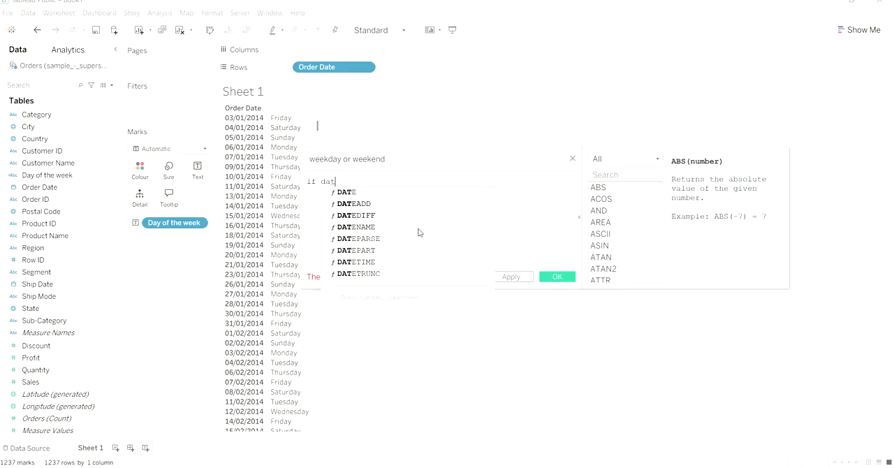
left_click(417, 227)
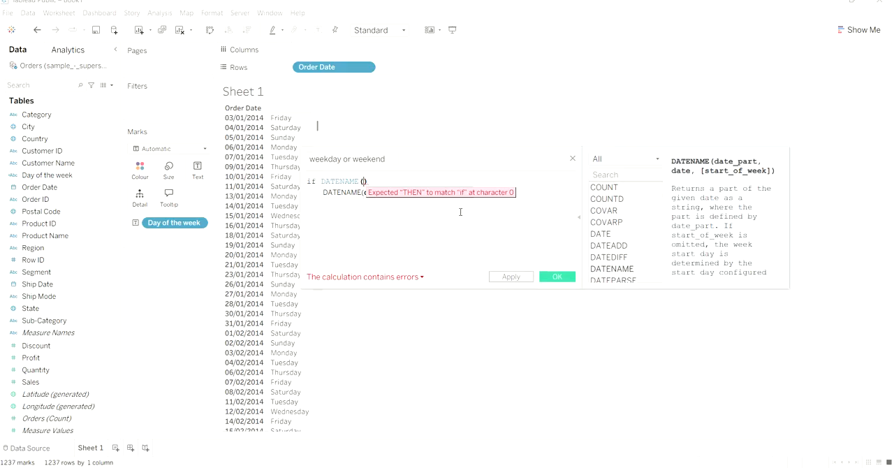
- Give DATENAME the arguments 'weekday' and the [Order Date] field
type("'")
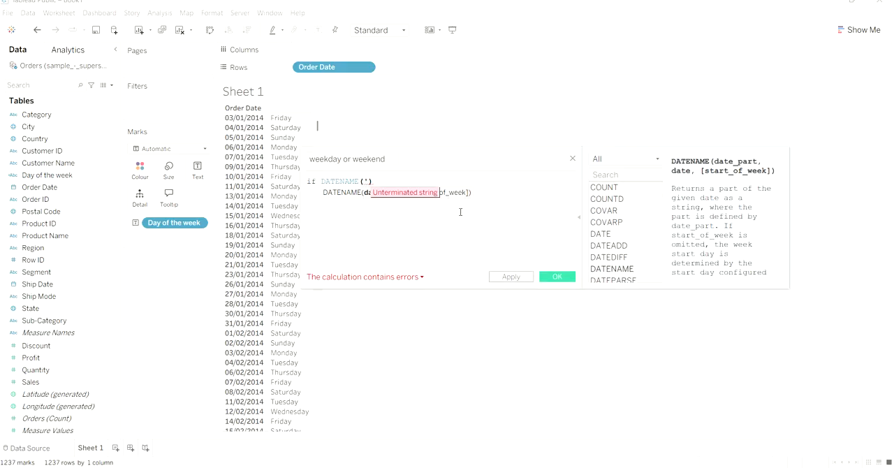
type("week")
type("day")
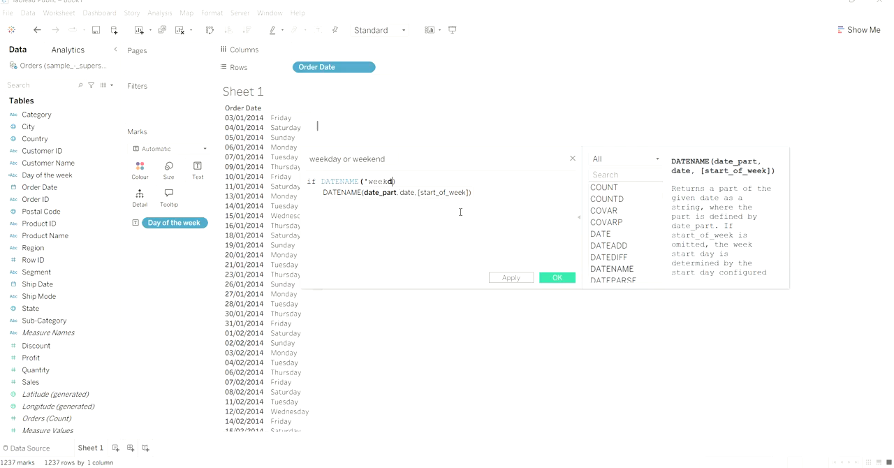
type("', orded")
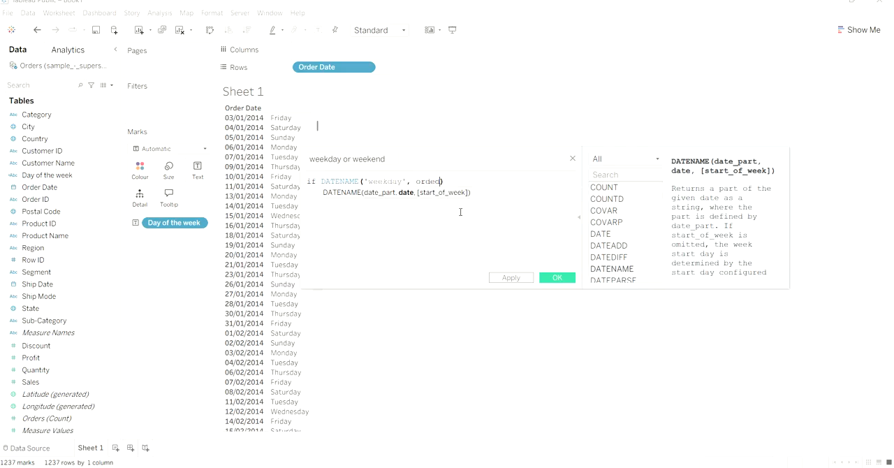
key("BackSpace")
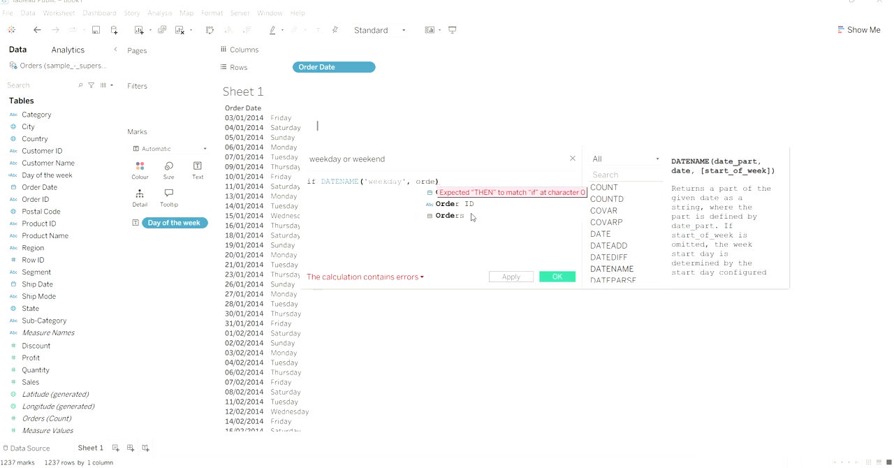
left_click(416, 278)
left_click(434, 181)
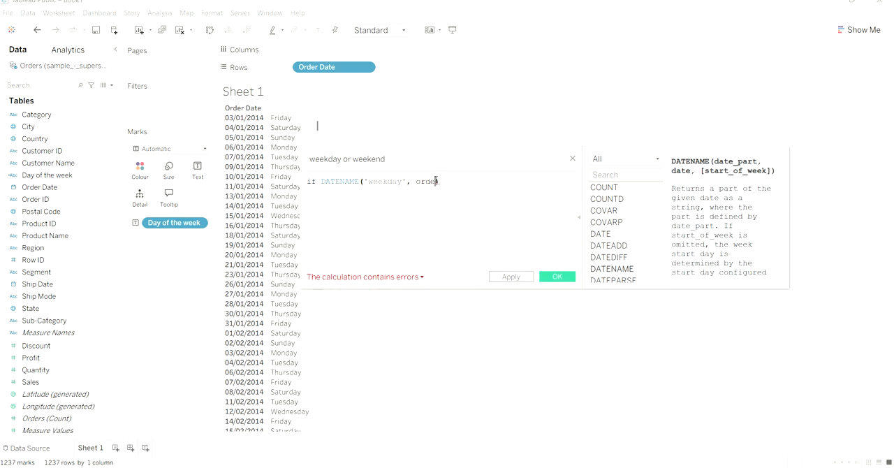
type("rd")
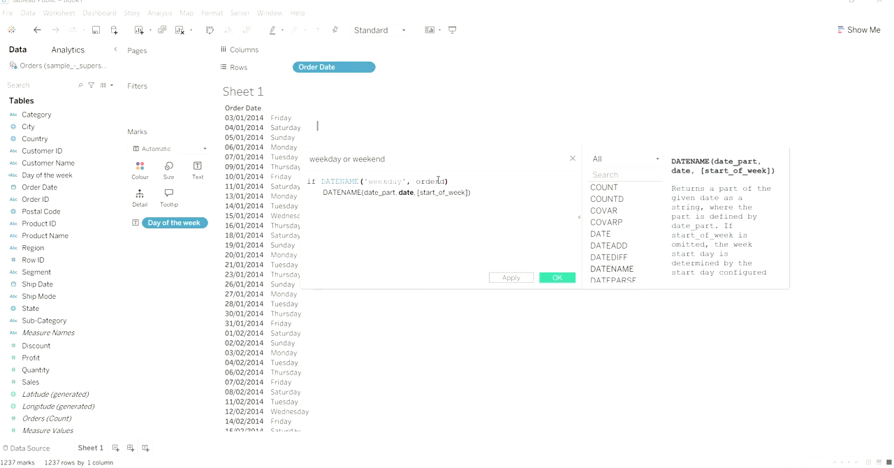
key("BackSpace")
key("BackSpace")
key("BackSpace")
key("BackSpace")
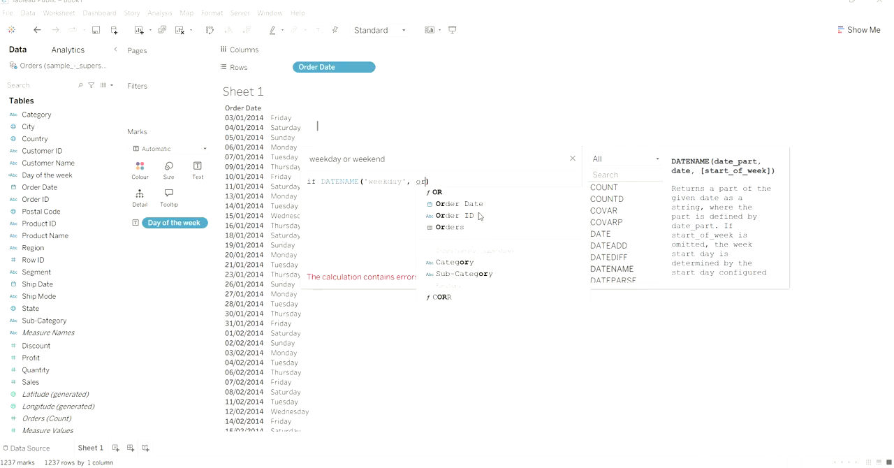
left_click(458, 204)
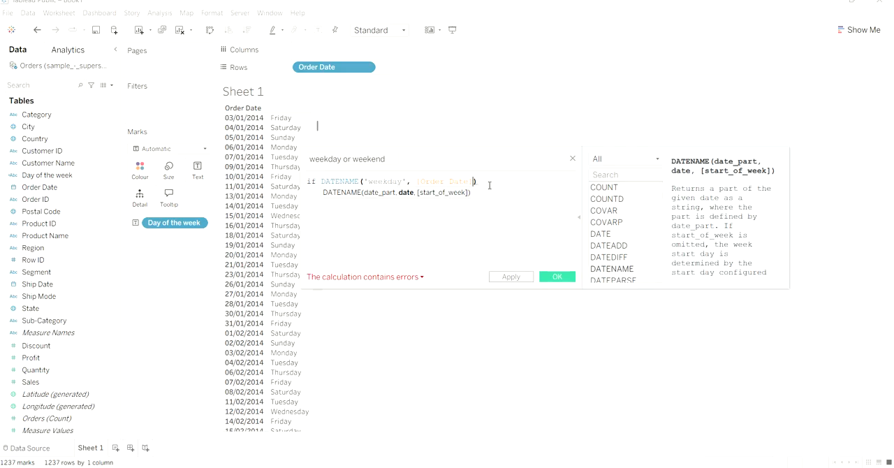
- Complete the first condition by comparing the DATENAME result with = 'Saturday'
left_click(490, 181)
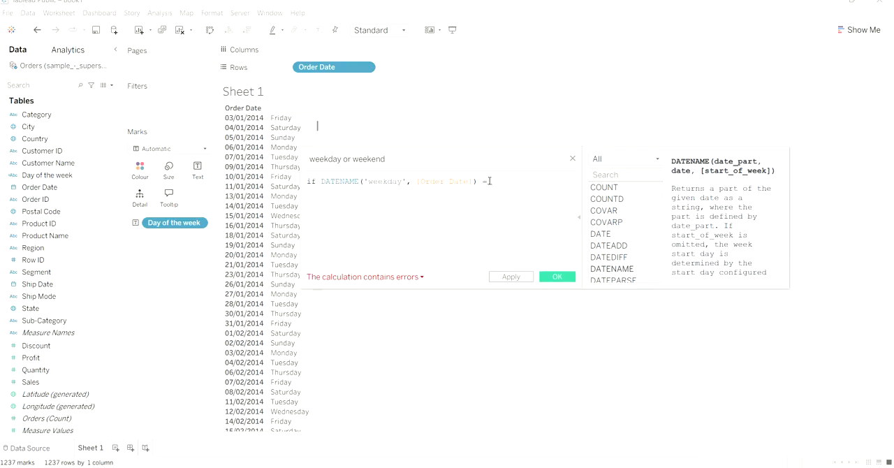
type("= 'Satur")
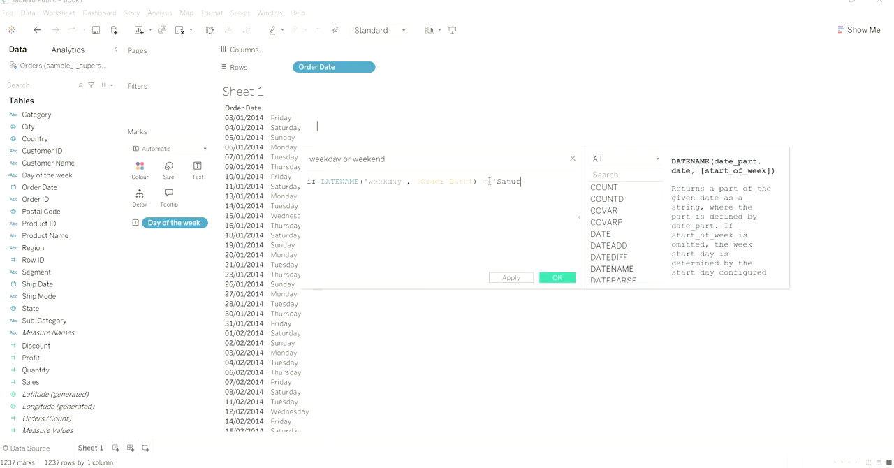
type("day")
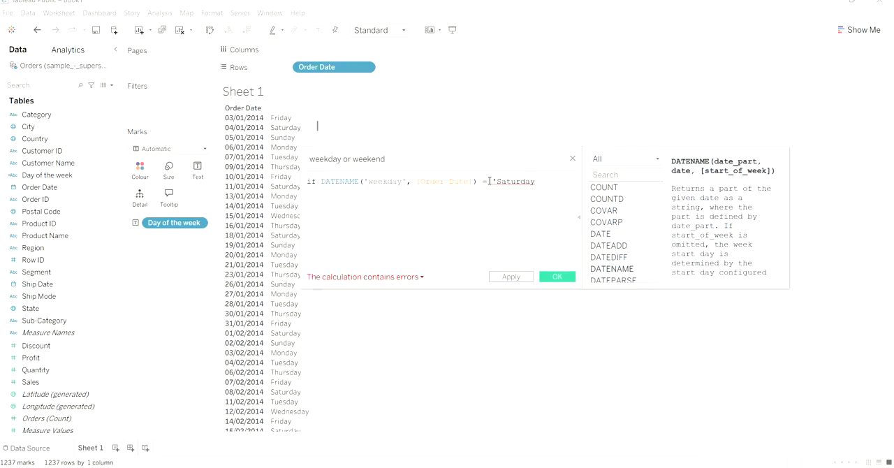
type("' ")
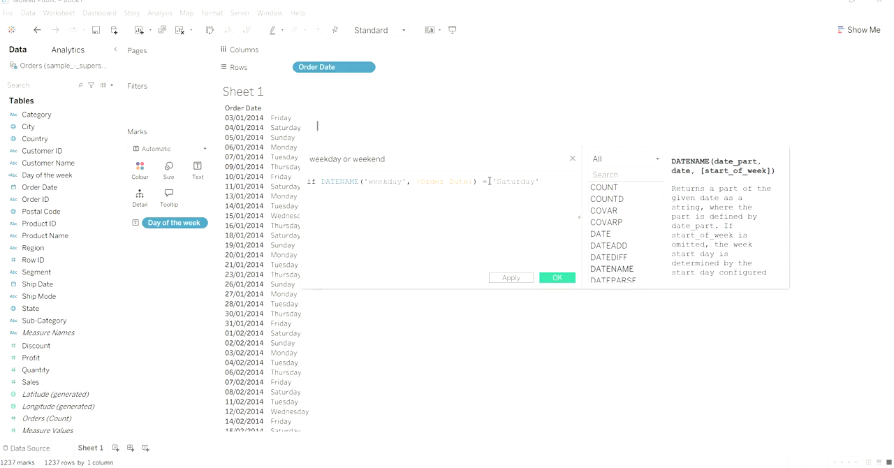
type("or")
- Add an OR operator on the second line, followed by a copy of the DATENAME Saturday condition
key("BackSpace")
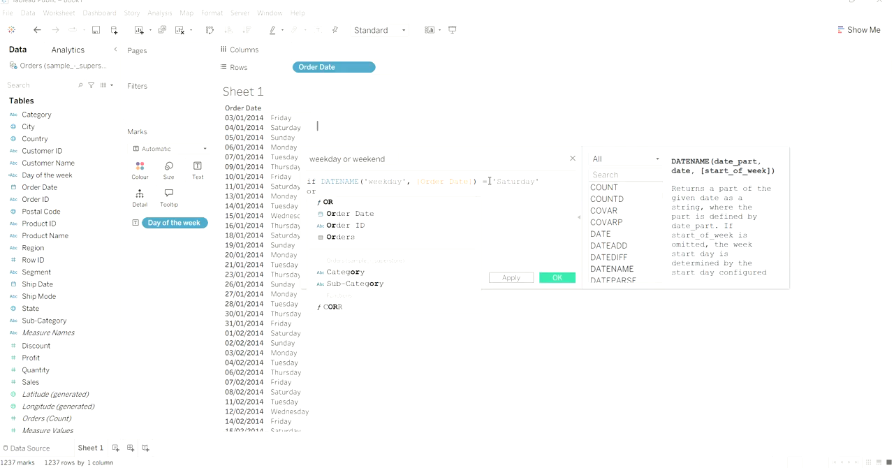
left_click(445, 204)
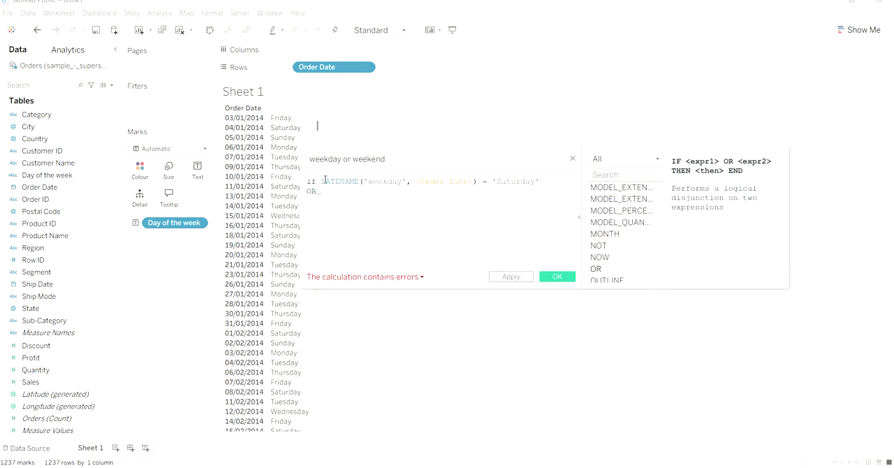
left_click_drag(321, 182, 529, 182)
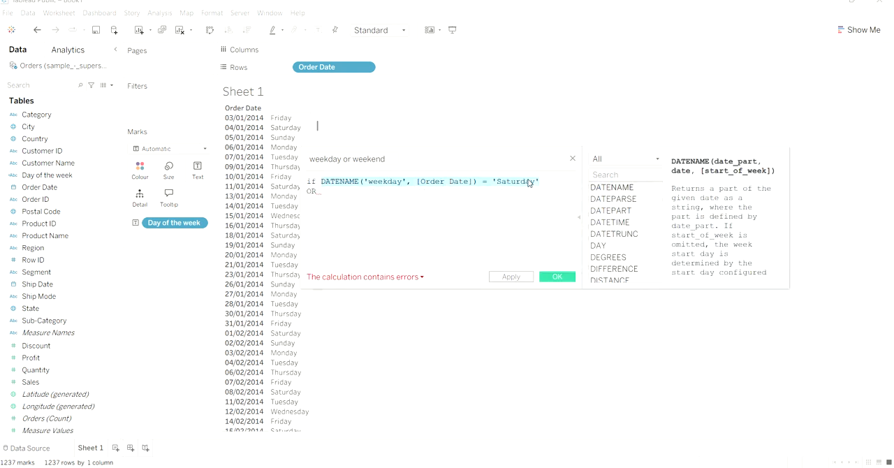
right_click(530, 182)
left_click(563, 226)
left_click(336, 192)
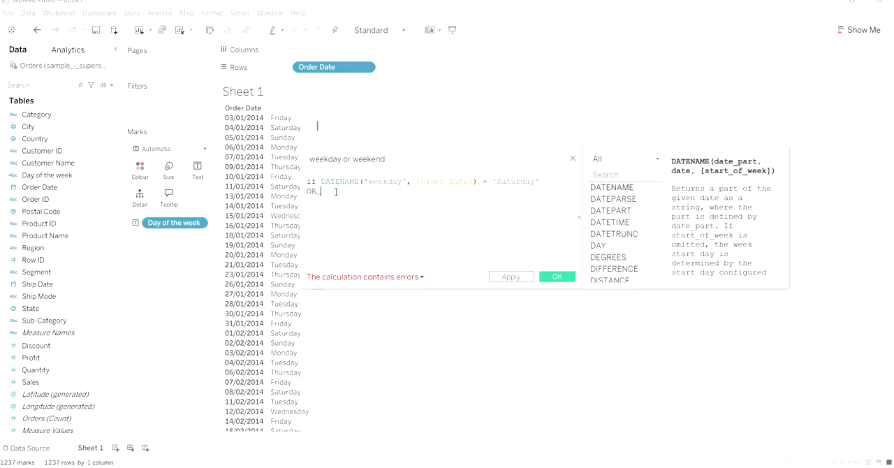
right_click(336, 194)
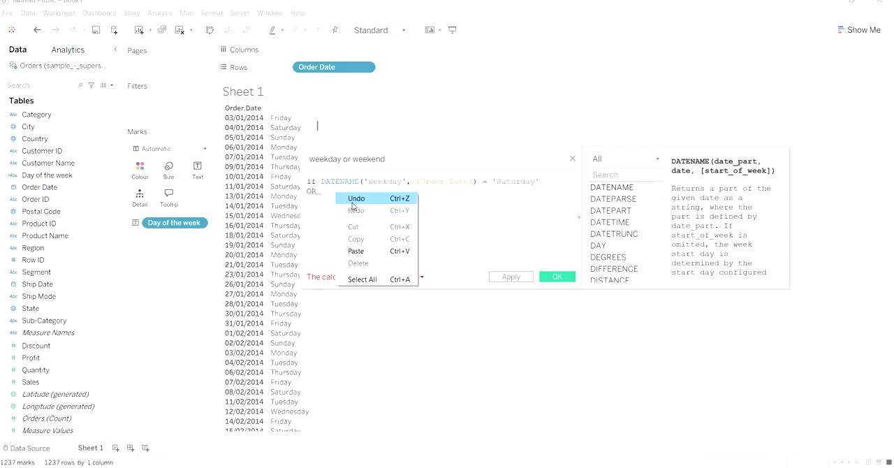
left_click(356, 251)
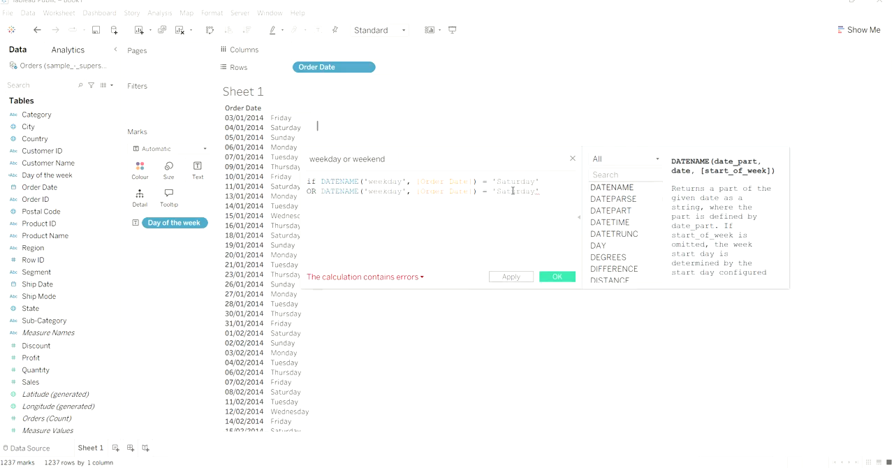
- Change the day in the second DATENAME condition to 'Sunday'
key("BackSpace")
key("BackSpace")
key("BackSpace")
key("BackSpace")
key("BackSpace")
key("BackSpace")
key("BackSpace")
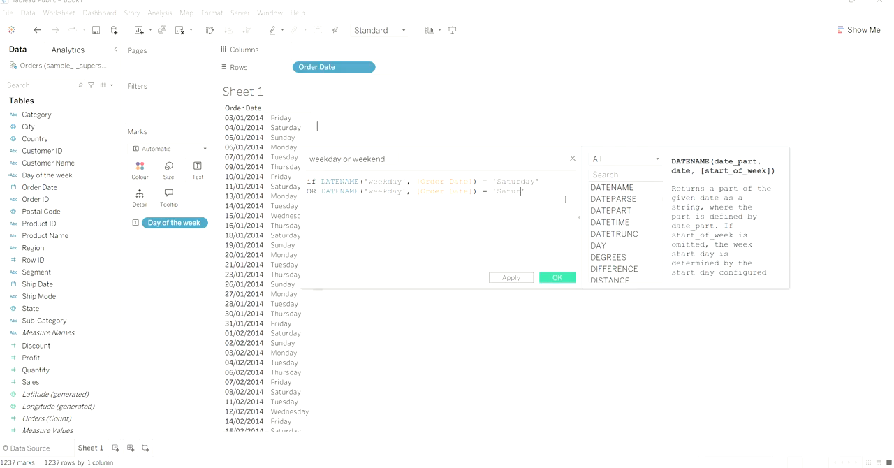
type("unday")
- Add THEN after the Sunday condition and return 'Weekend' on a new line
key("End")
type("the")
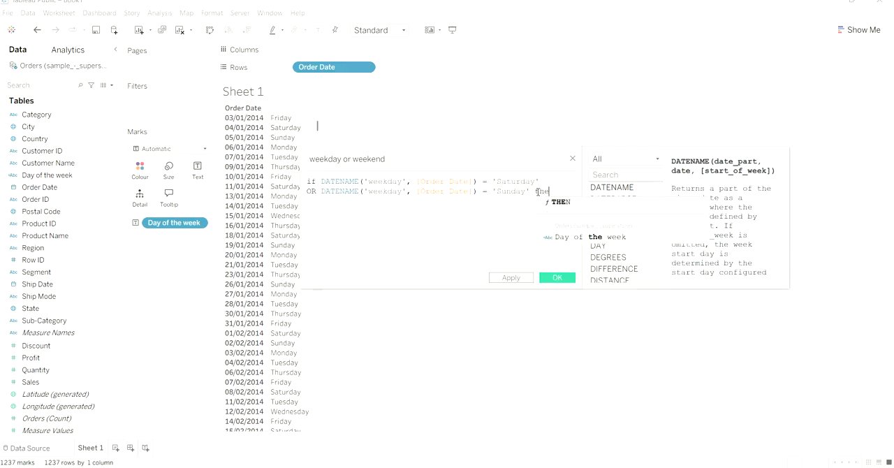
left_click(559, 202)
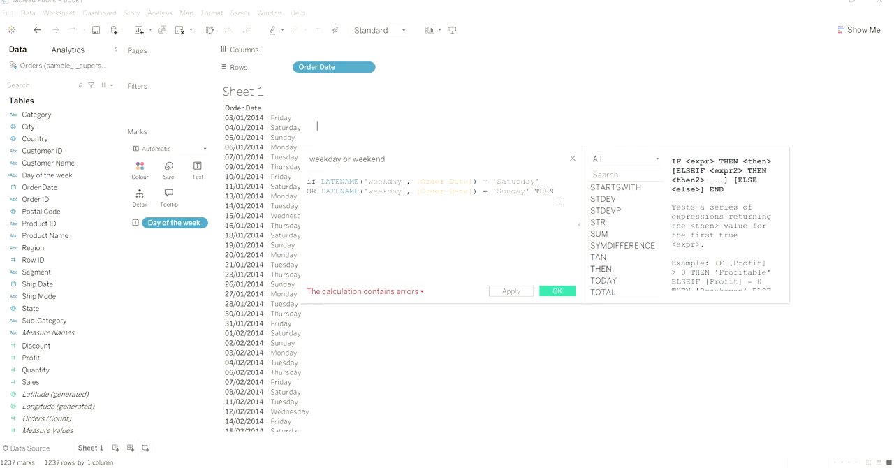
key("Return")
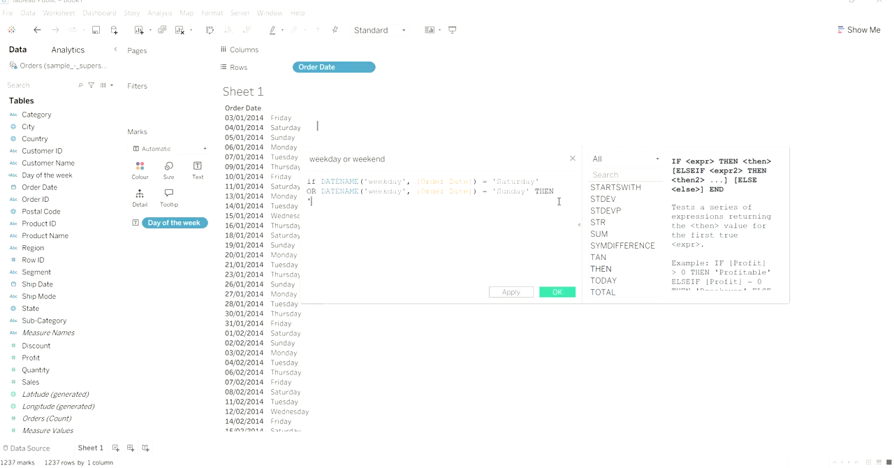
type("'Weekend' else W")
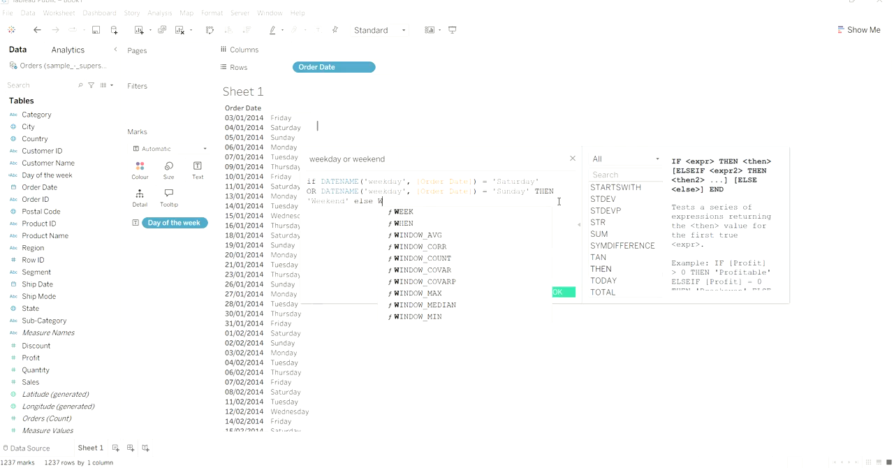
- Add an else branch to the formula that returns 'Weekday'
key("BackSpace")
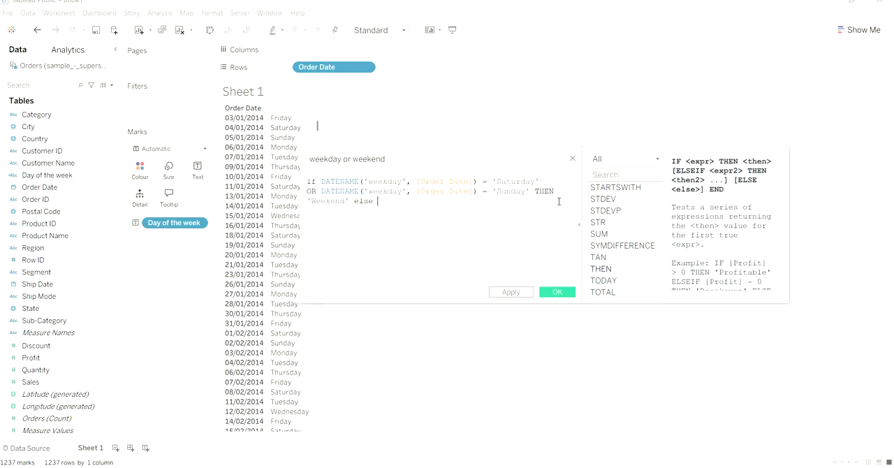
type("'Weekend")
key("BackSpace")
key("BackSpace")
key("BackSpace")
type("day'")
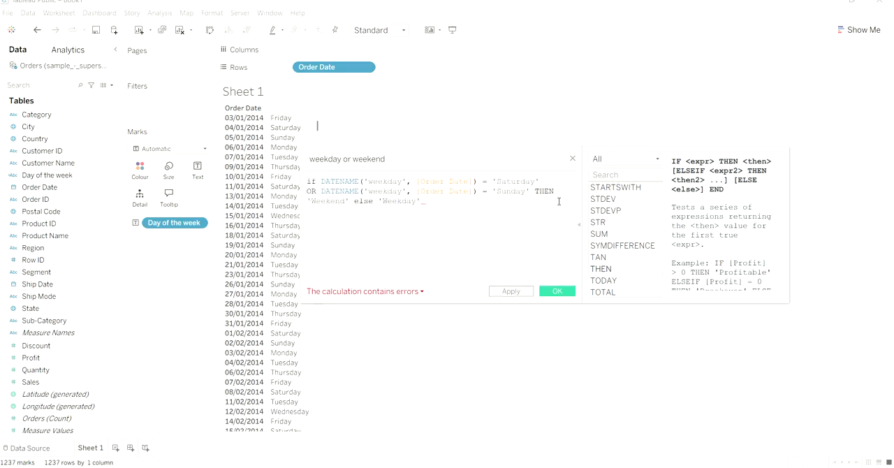
type(" end")
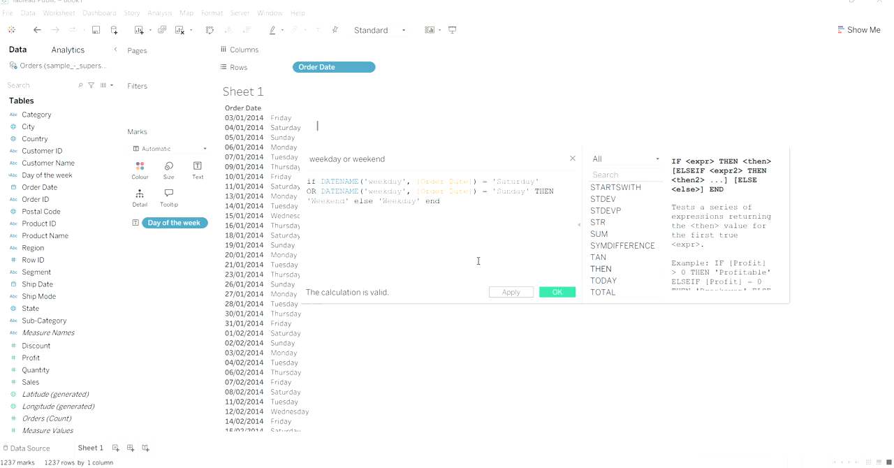
- Close the IF formula with end, then apply and save the weekday or weekend calculated field
left_click(524, 293)
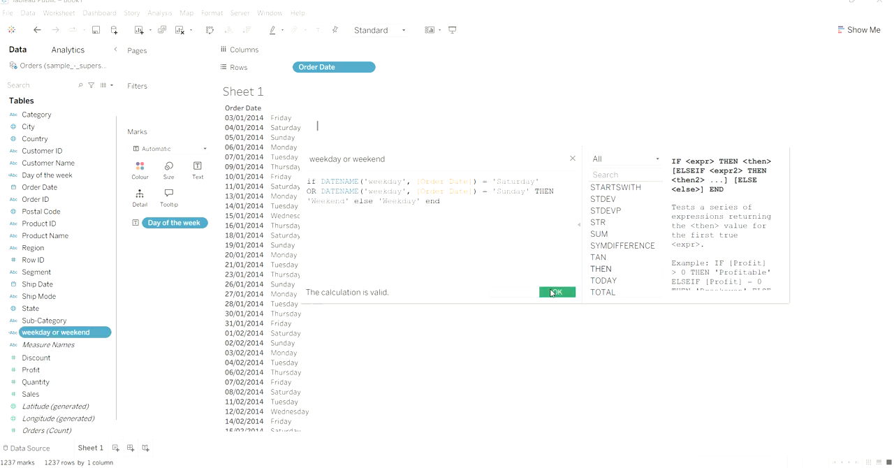
left_click(552, 292)
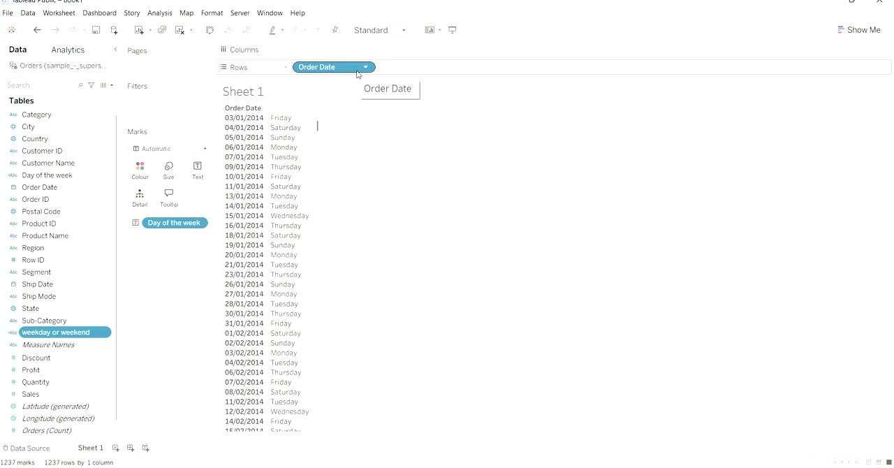
- Remove Order Date and Day of the week from the view and place the weekday or weekend field on Columns
left_click_drag(356, 74, 364, 56)
left_click_drag(199, 221, 67, 248)
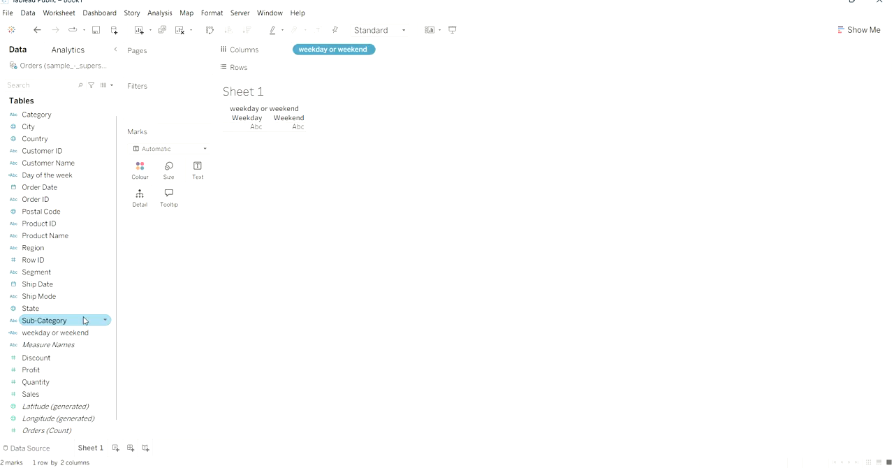
- Add Sales to Rows to chart it by weekday or weekend, and check the sales value of each bar
scroll(93, 278, "down", 1)
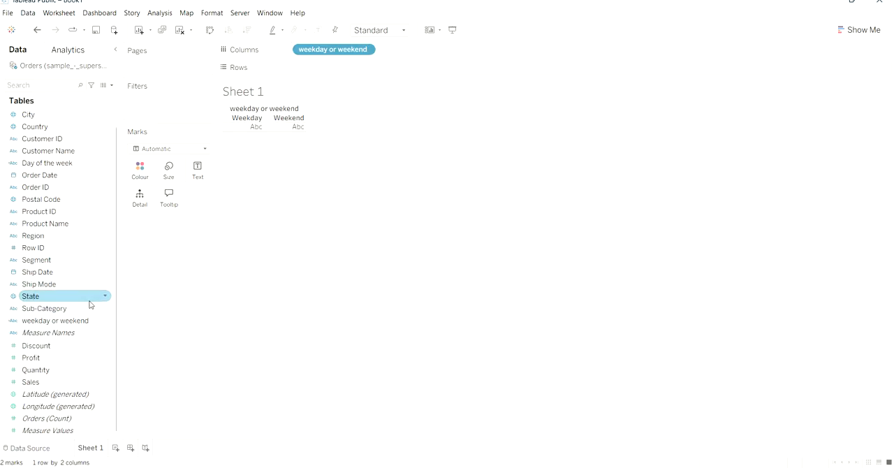
left_click_drag(79, 385, 370, 70)
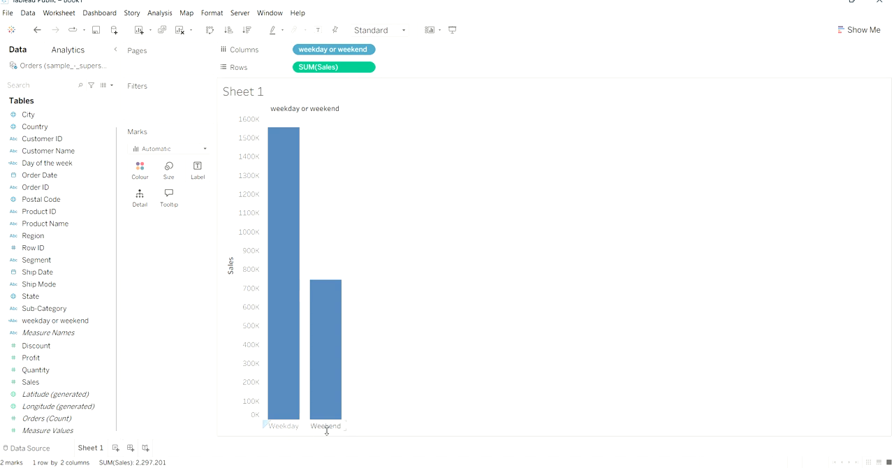
mouse_move(337, 394)
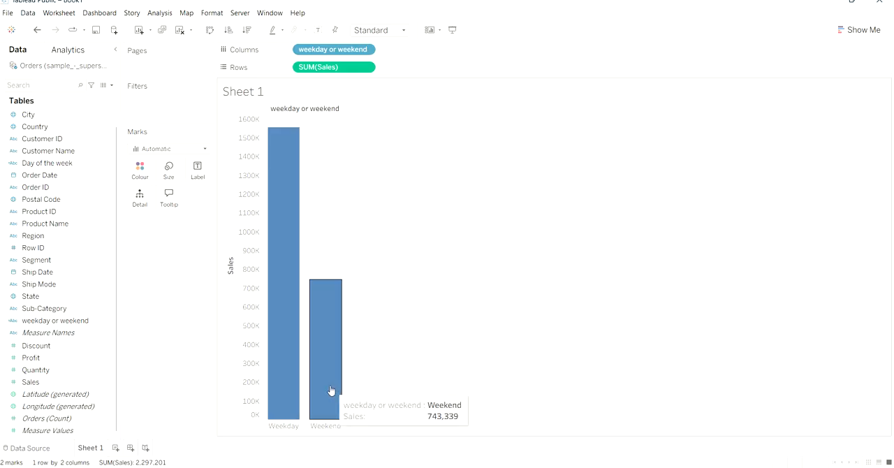
mouse_move(285, 357)
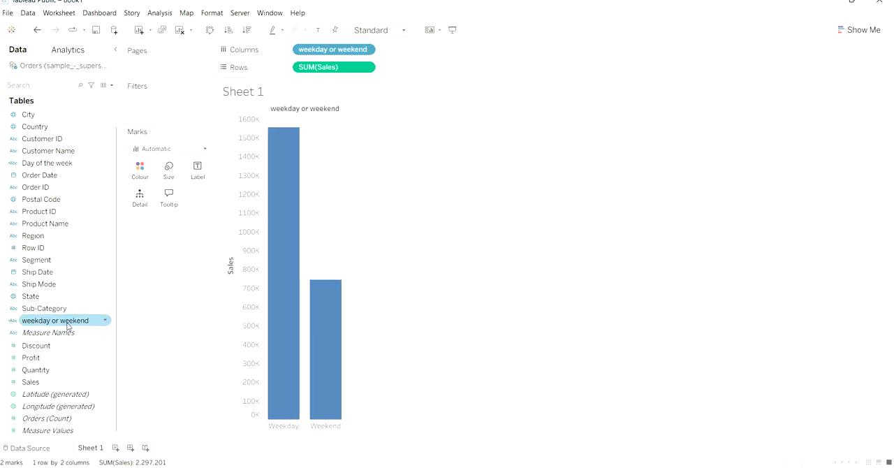
- Add Sales to the chart's marks and assign it as the label on the weekday and weekend bars
left_click(52, 382)
left_click_drag(51, 381, 141, 174)
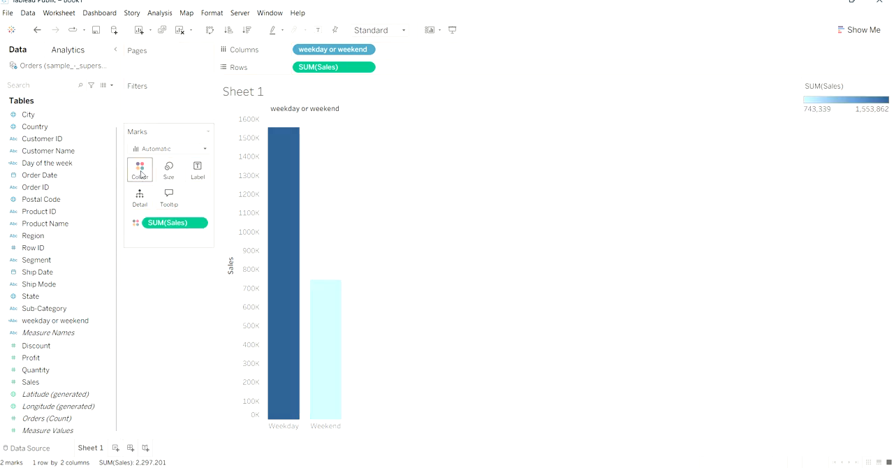
left_click_drag(168, 223, 200, 175)
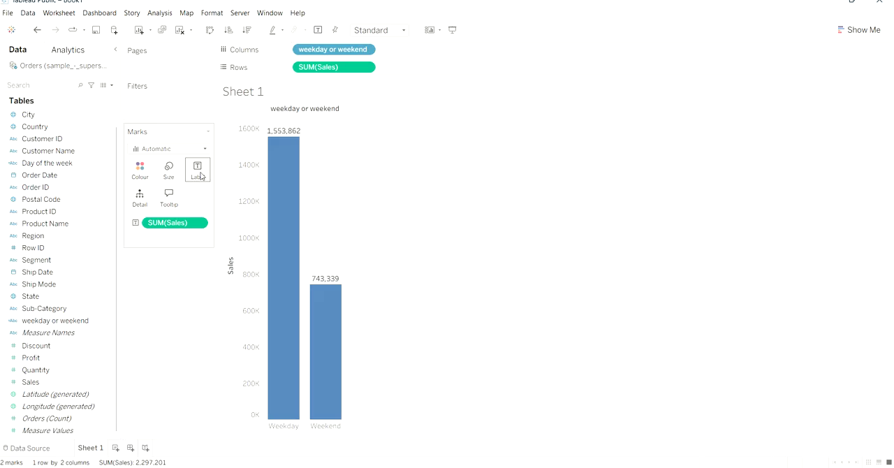